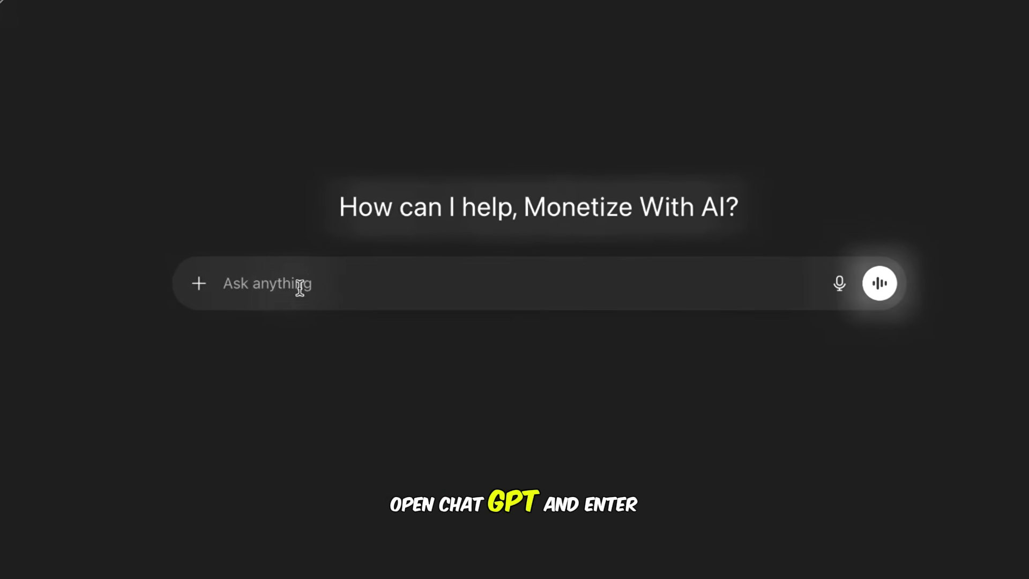
Paste the 60-second Disney Pixar 3D story prompt into ChatGPT and send it.
key(ctrl+v)
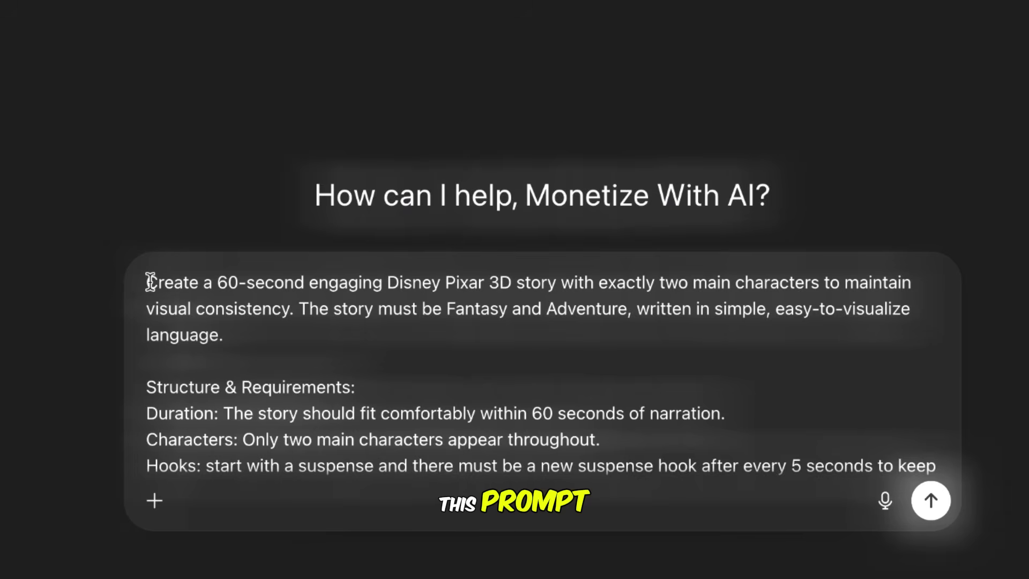
drag(302, 286, 387, 274)
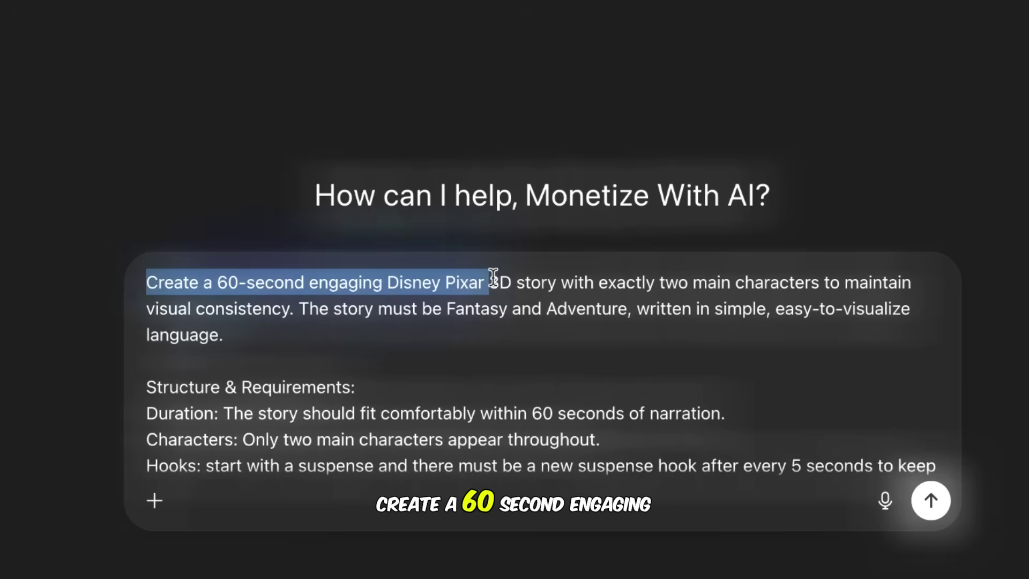
drag(723, 280, 840, 300)
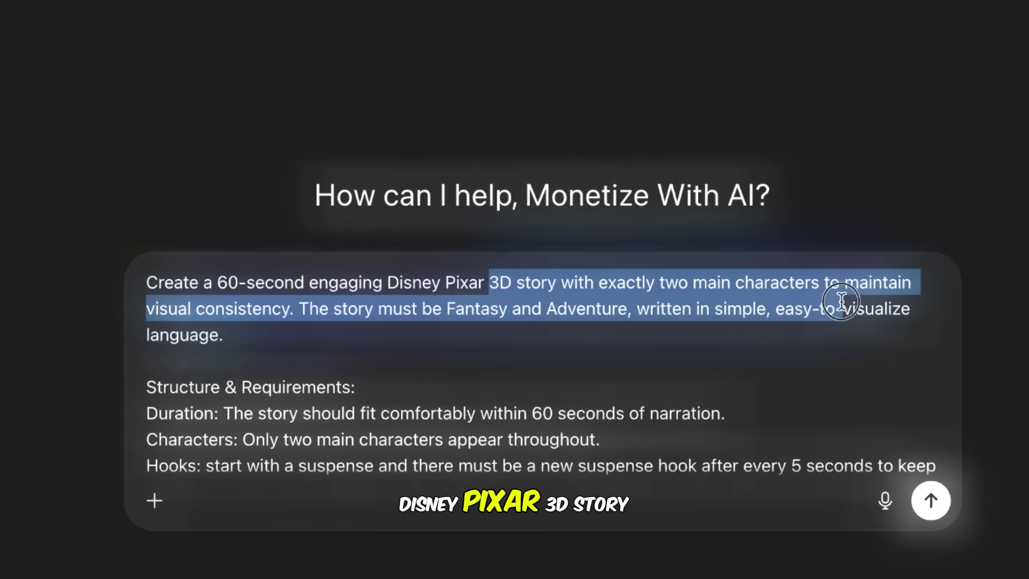
click(372, 379)
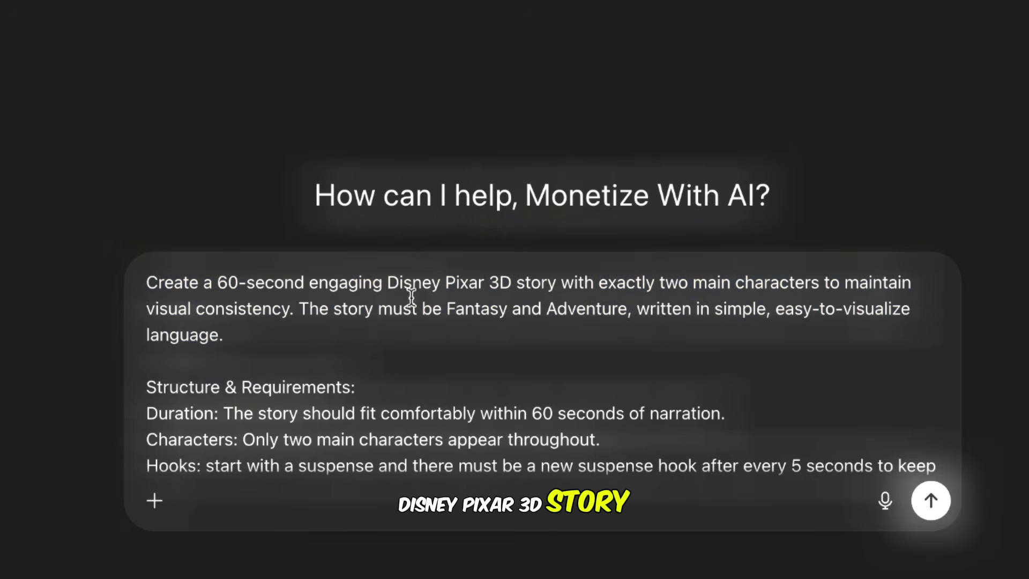
scroll(471, 384, down, 3)
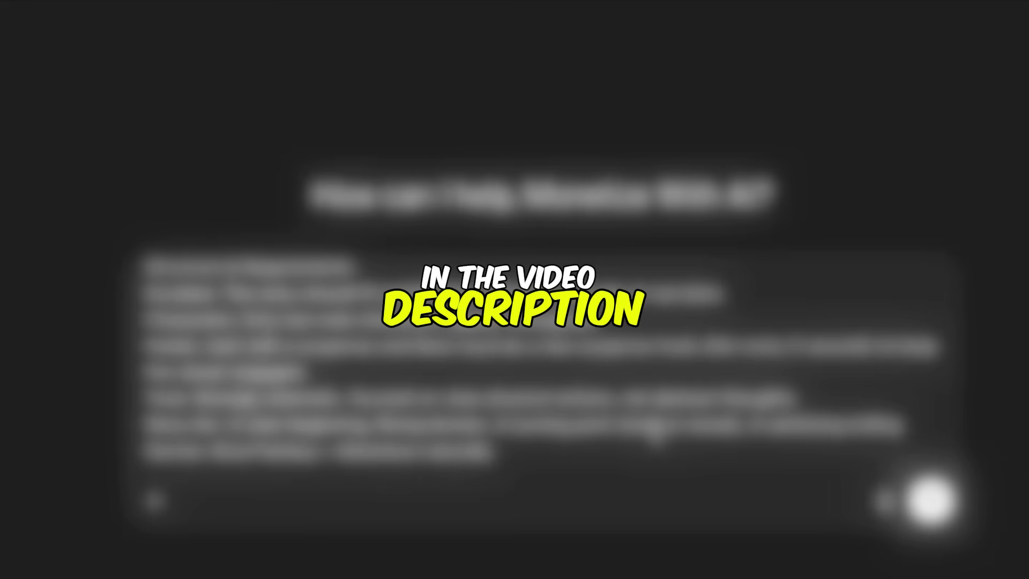
click(931, 499)
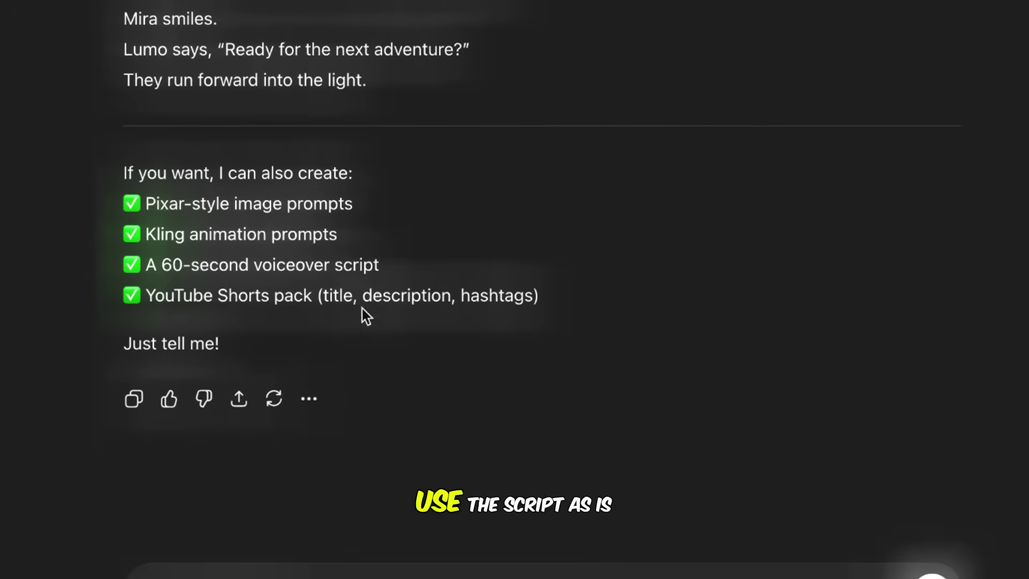
Send the follow-up requesting detailed, connected prompts for each scene and scroll through the reply.
click(279, 517)
text(Good Story. Next, you need to provide me detailed prompt for each scene but make sure you connect every next scene with the previous one for a smooth story flow.)
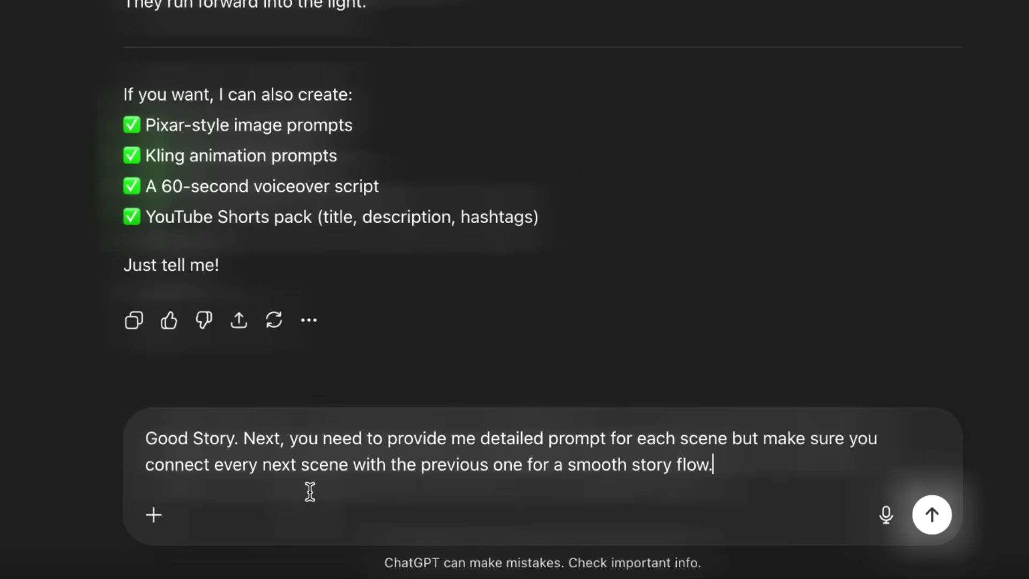
drag(247, 440, 678, 440)
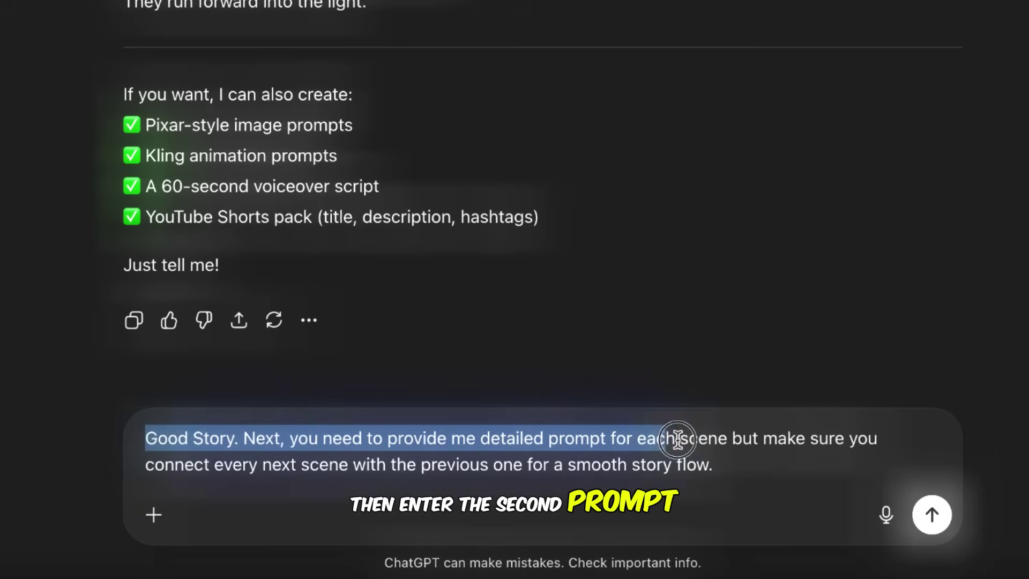
click(761, 452)
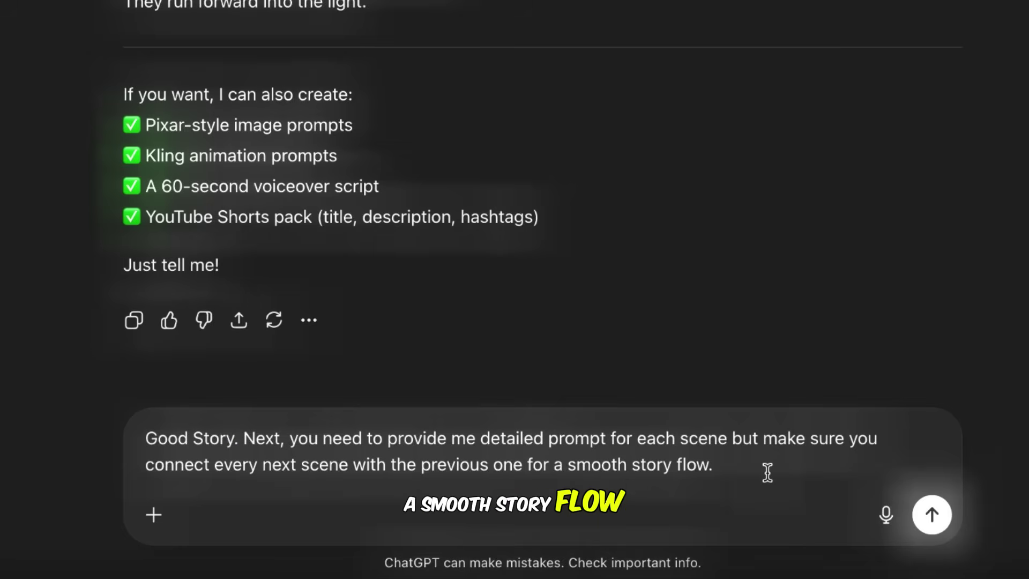
click(946, 522)
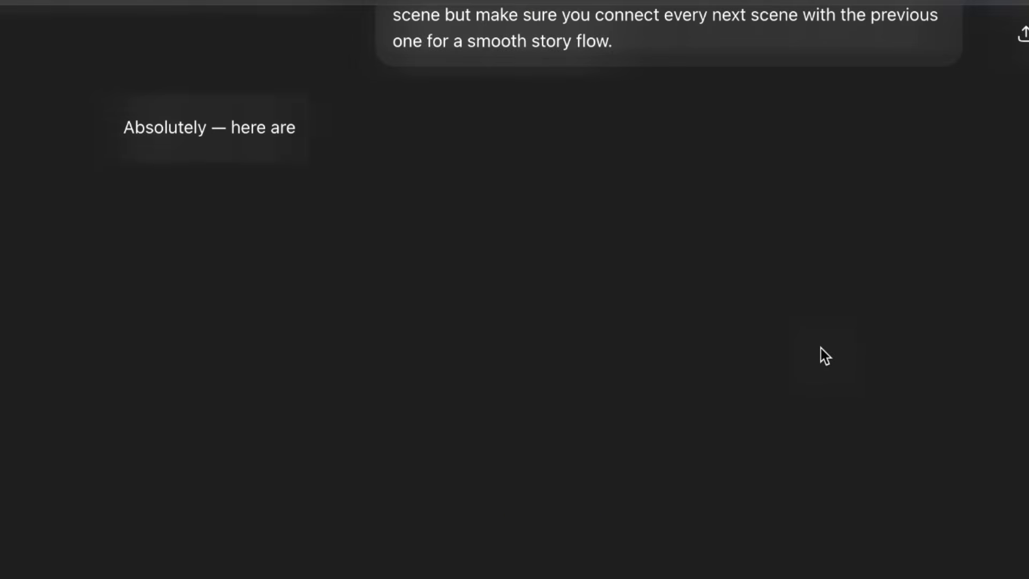
scroll(821, 349, down, 5)
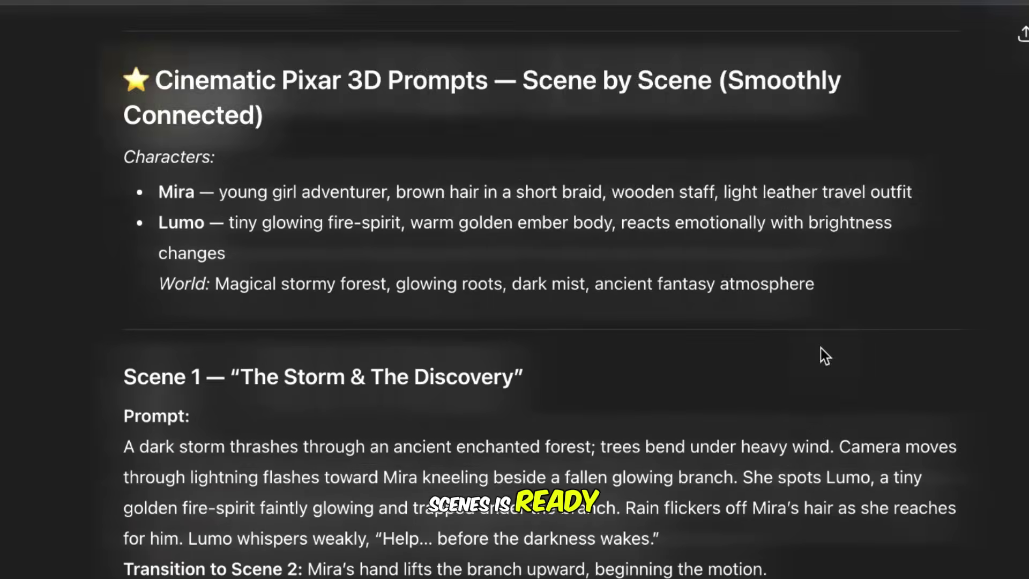
scroll(821, 349, down, 20)
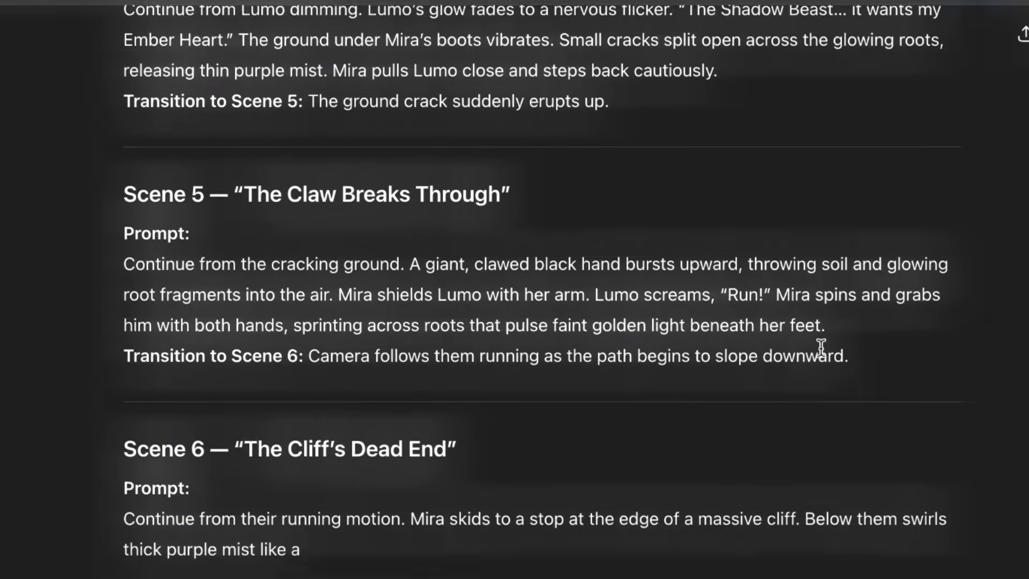
scroll(821, 348, down, 15)
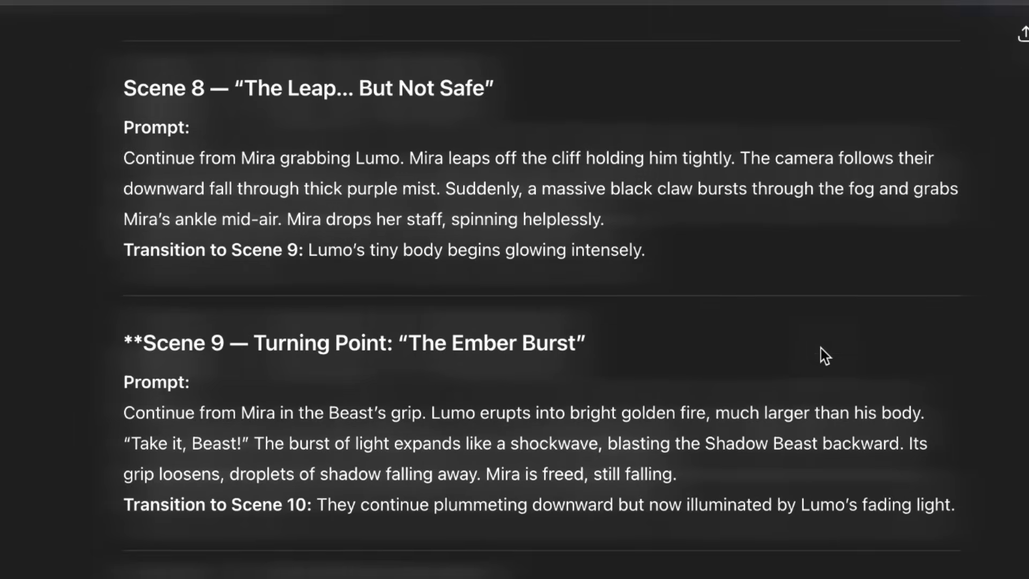
scroll(821, 349, down, 18)
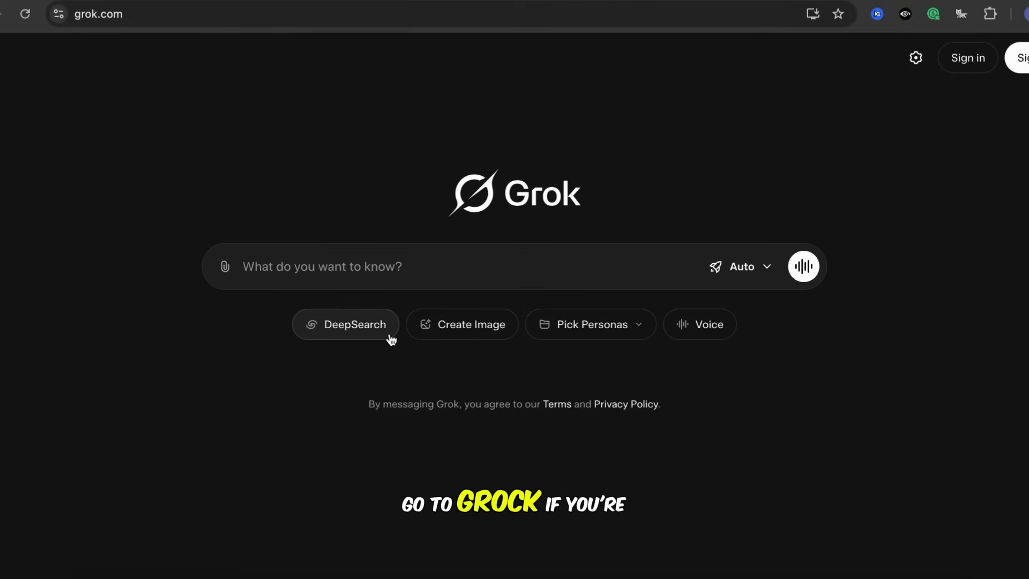
Go to grok.com, sign up for an account, and open Imagine.
click(103, 16)
click(220, 136)
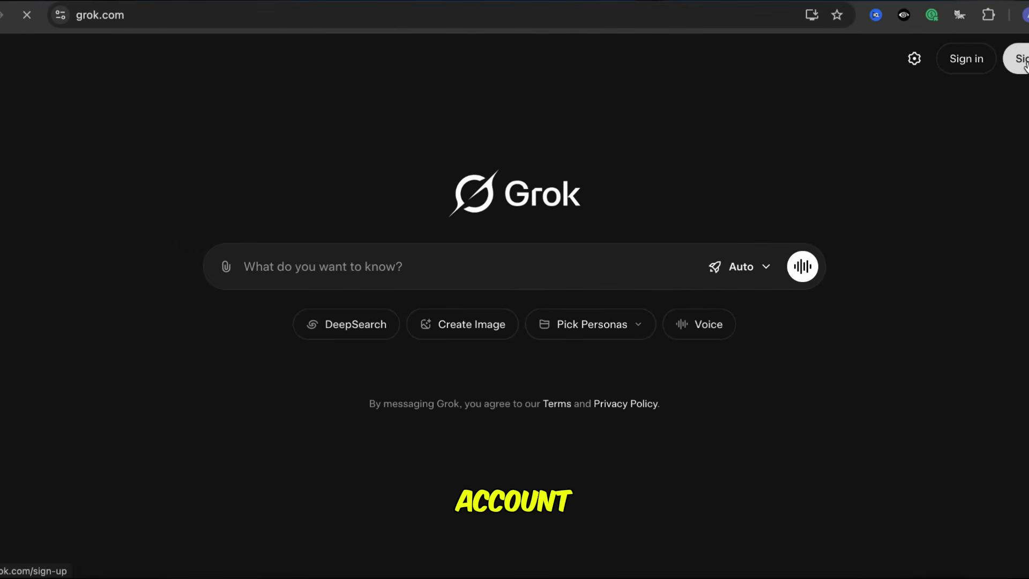
click(1022, 59)
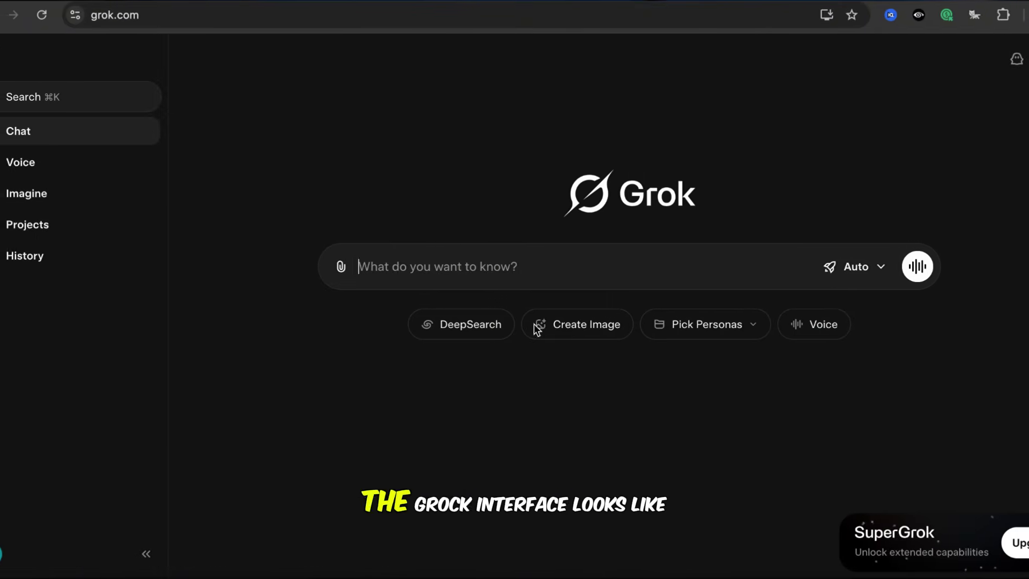
click(59, 201)
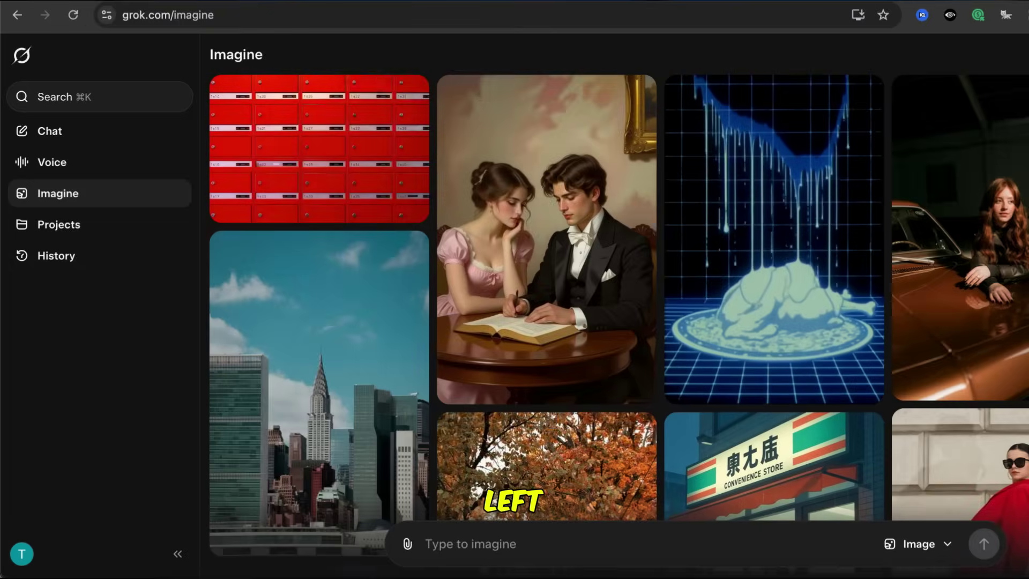
Set Imagine to Image generation mode with the 2:3 portrait aspect ratio.
click(941, 544)
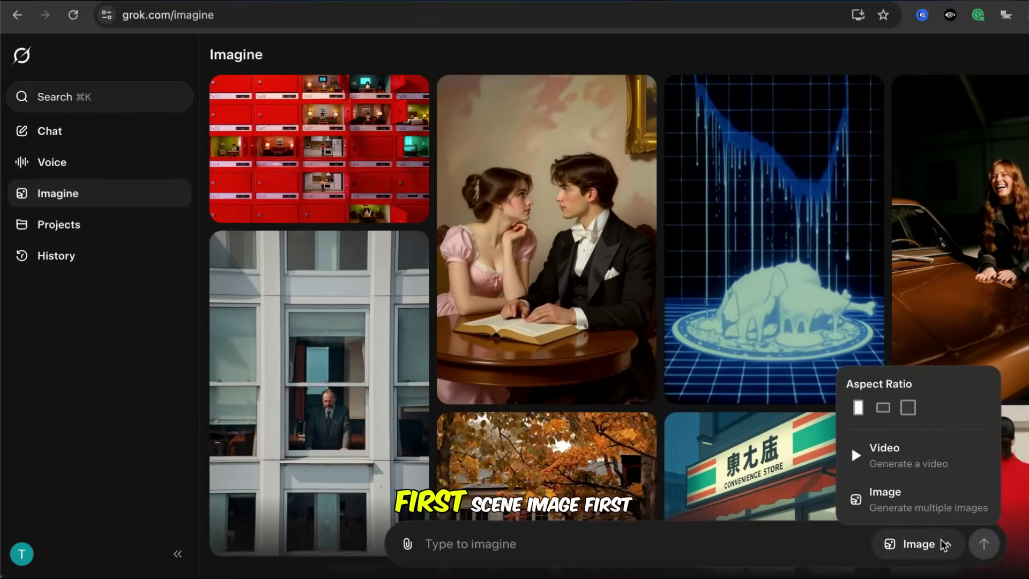
click(885, 498)
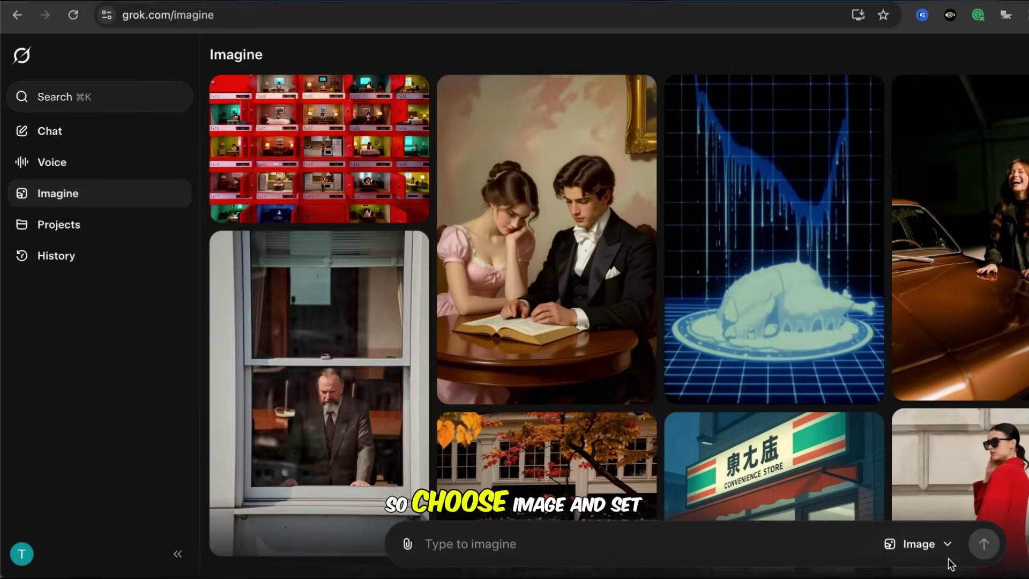
click(946, 552)
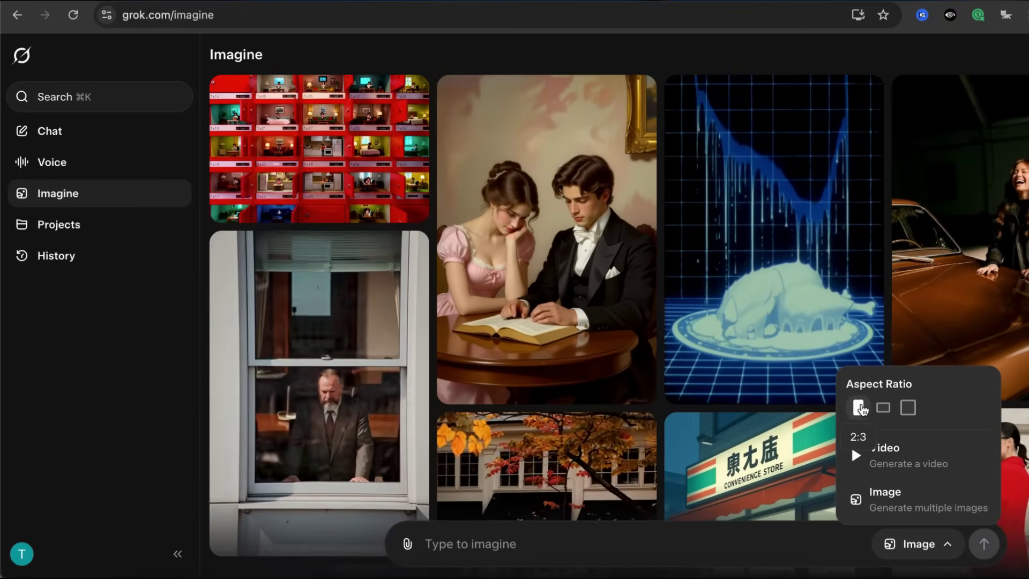
click(859, 410)
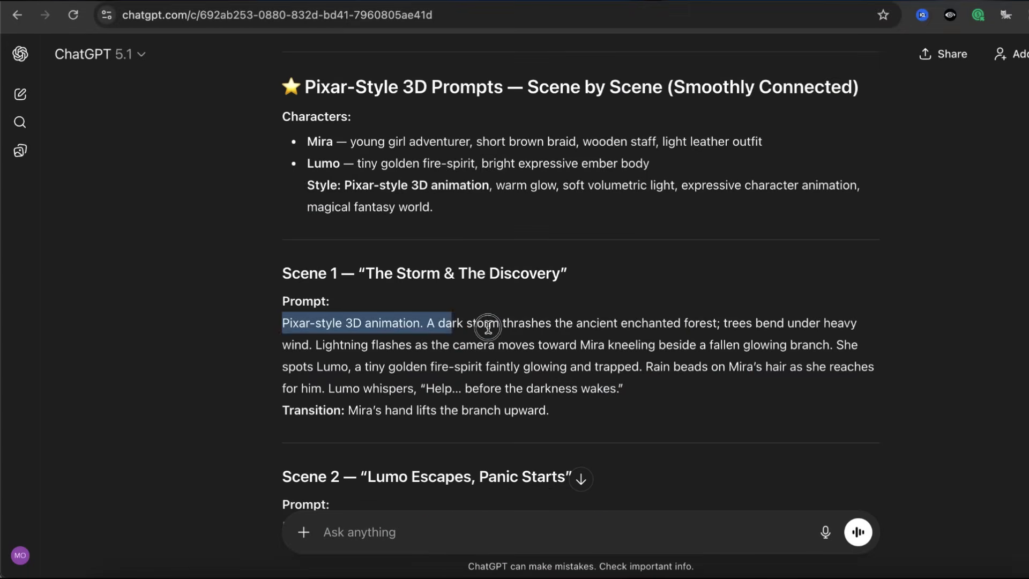
Paste the Scene 1 prompt and the Characters block from ChatGPT into Grok's imagine box.
drag(487, 327, 661, 385)
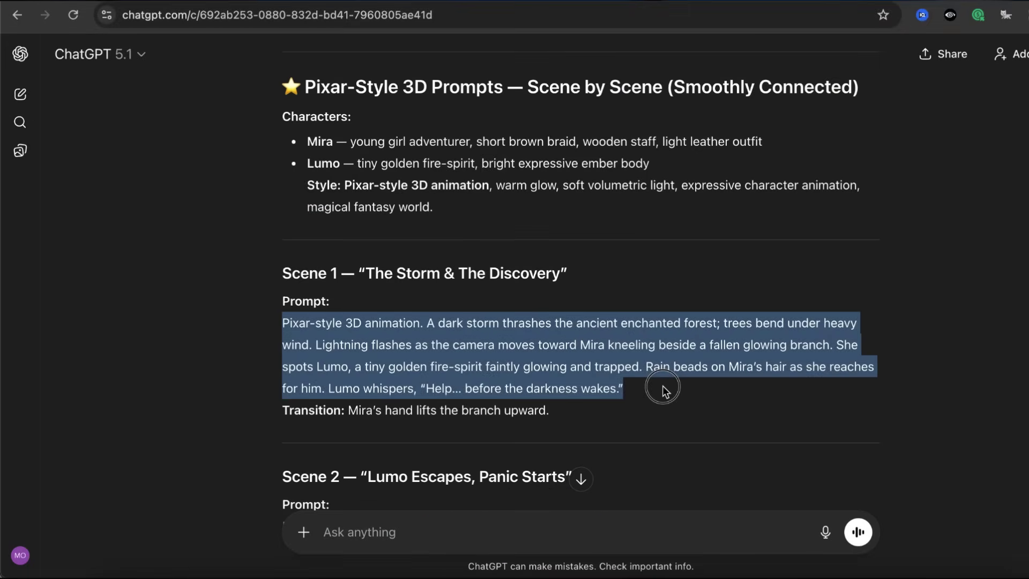
right_click(571, 334)
click(589, 368)
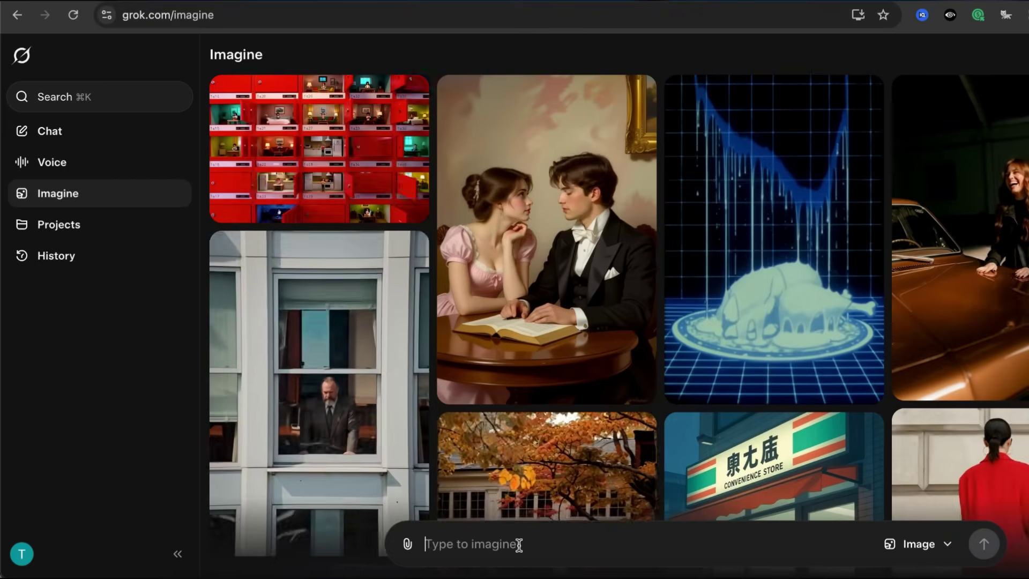
key(super+v)
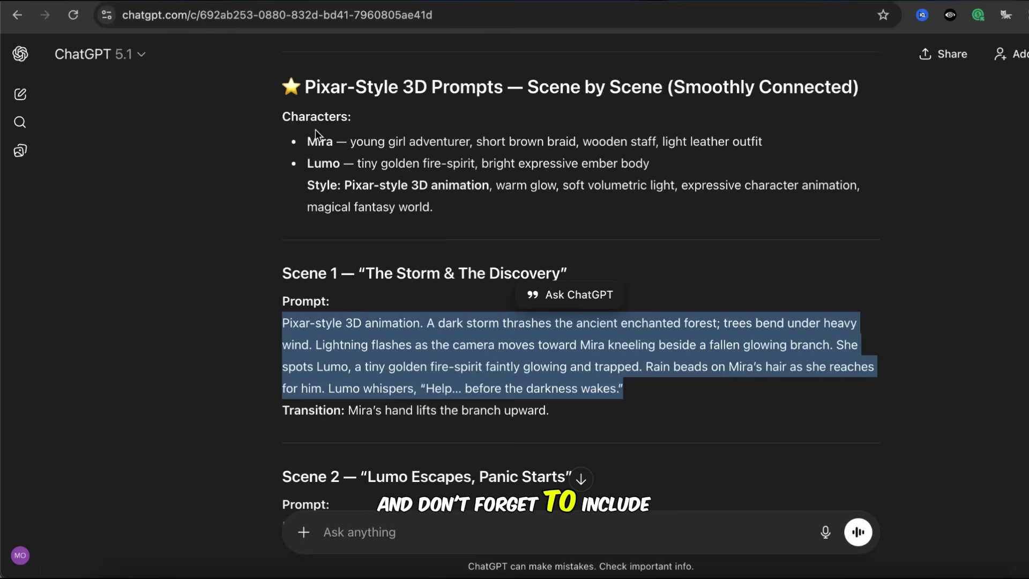
drag(283, 116, 462, 205)
right_click(392, 190)
click(407, 222)
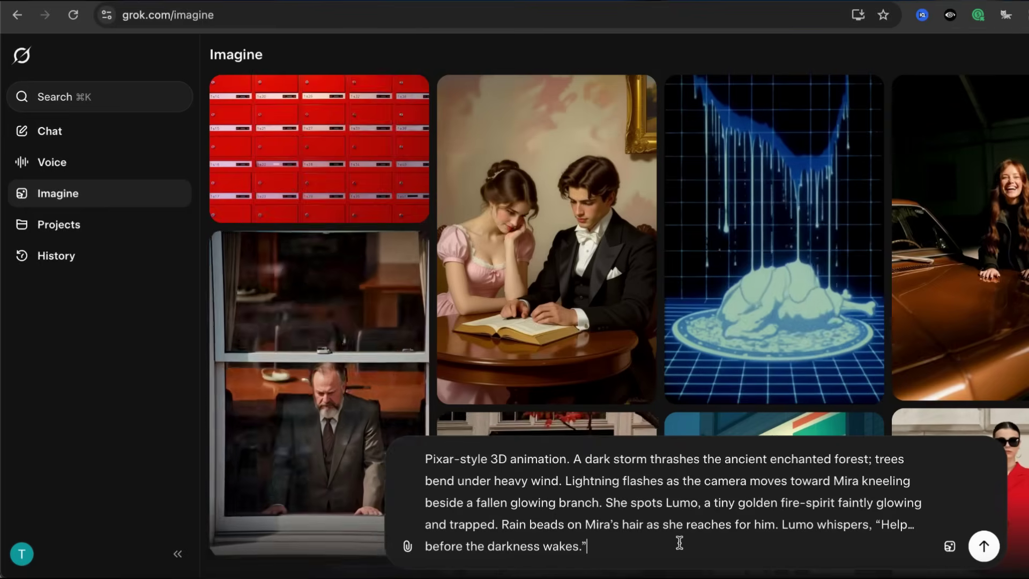
key(super+v)
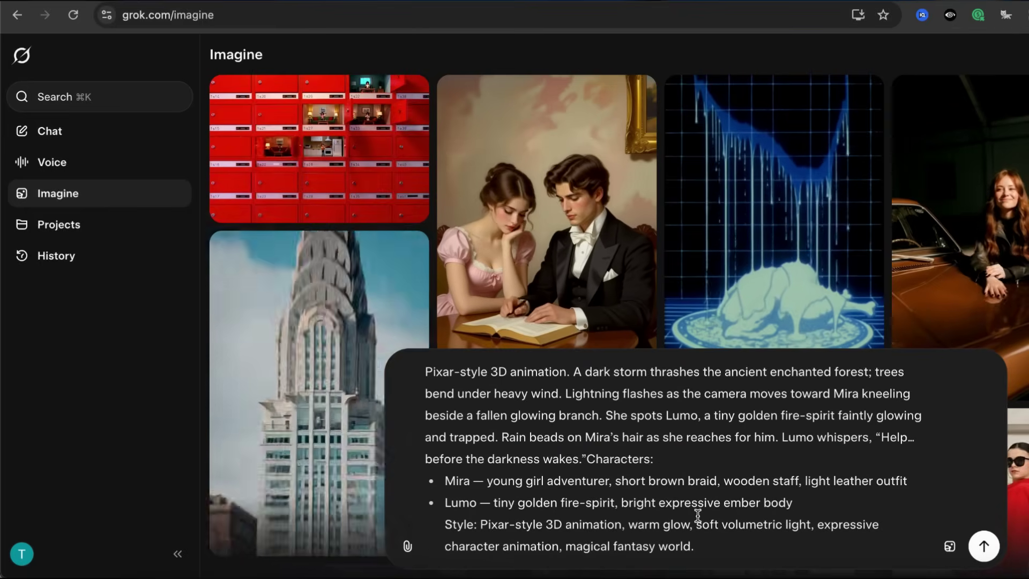
Generate the storm-forest images and favorite the best Mira-and-Lumo image.
click(983, 546)
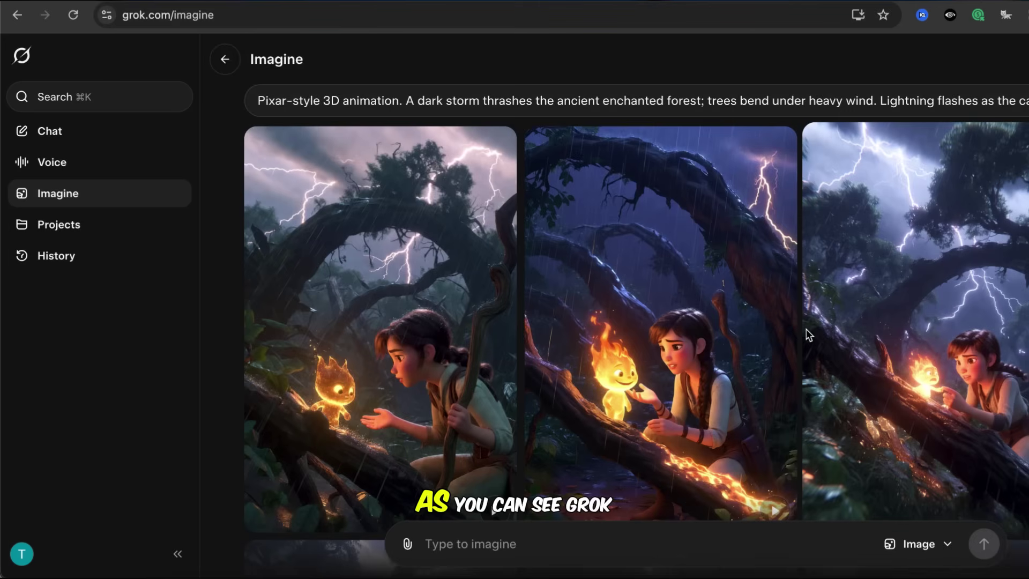
scroll(806, 329, down, 8)
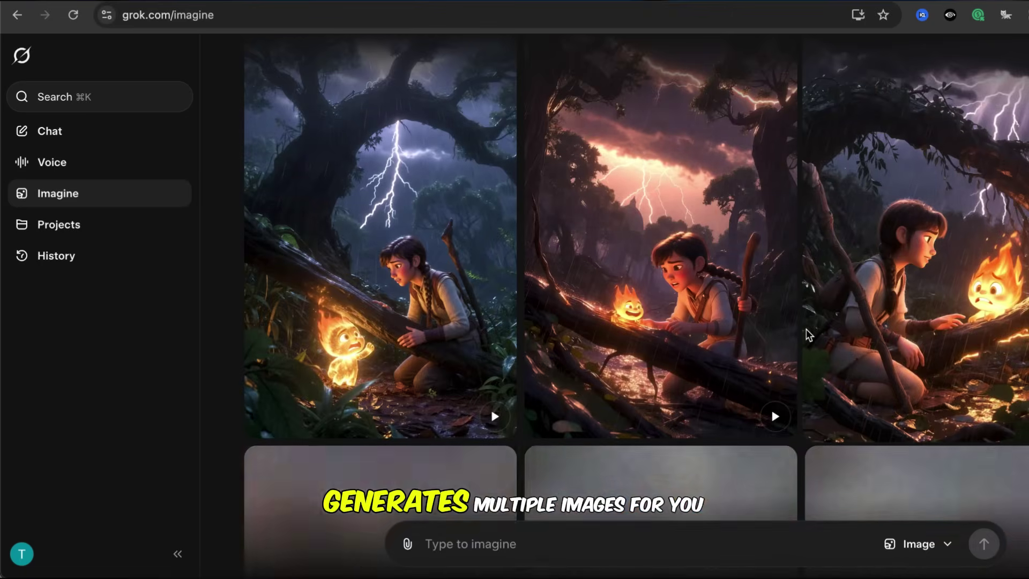
scroll(806, 329, down, 5)
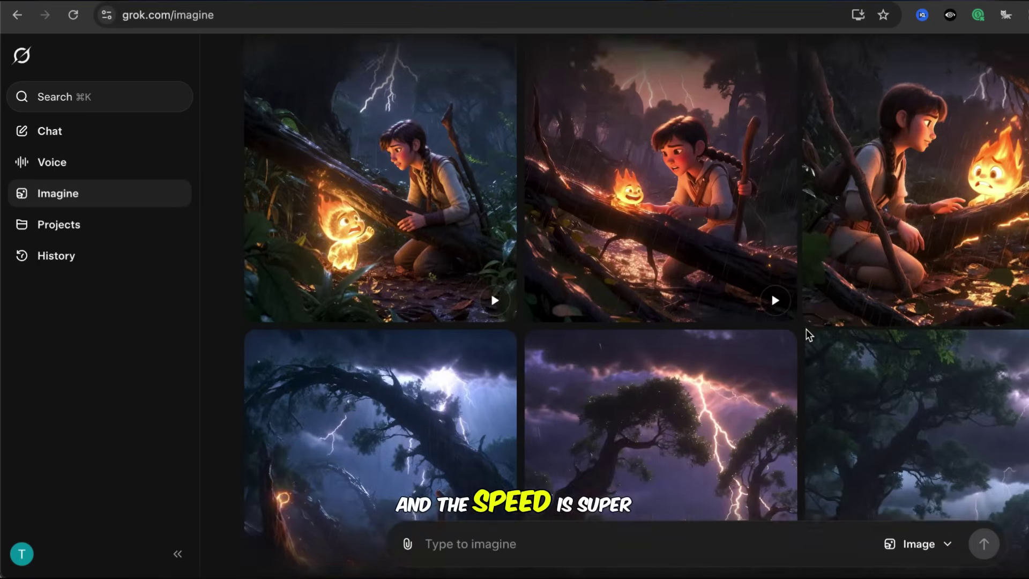
scroll(806, 329, down, 5)
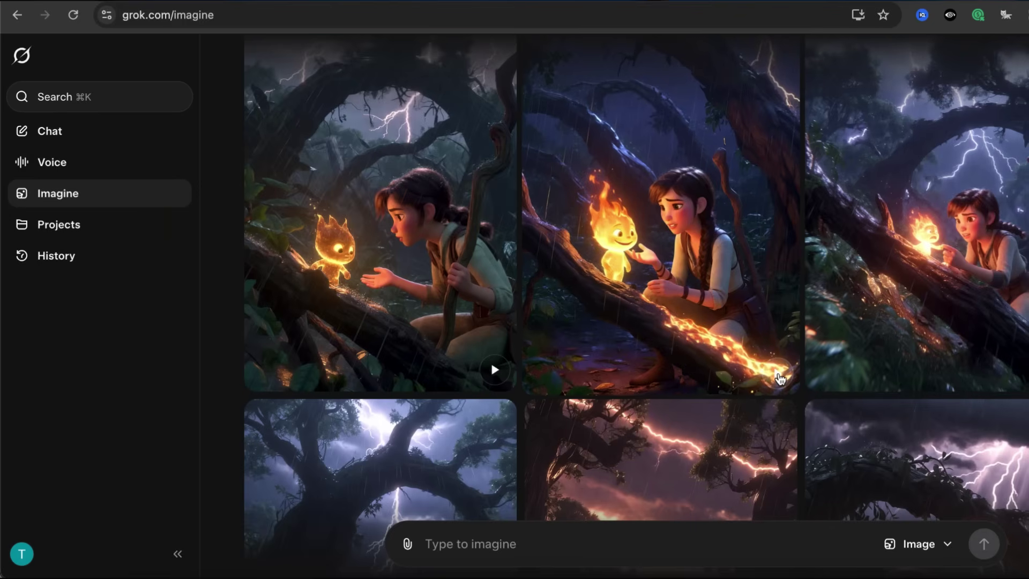
scroll(780, 379, down, 1)
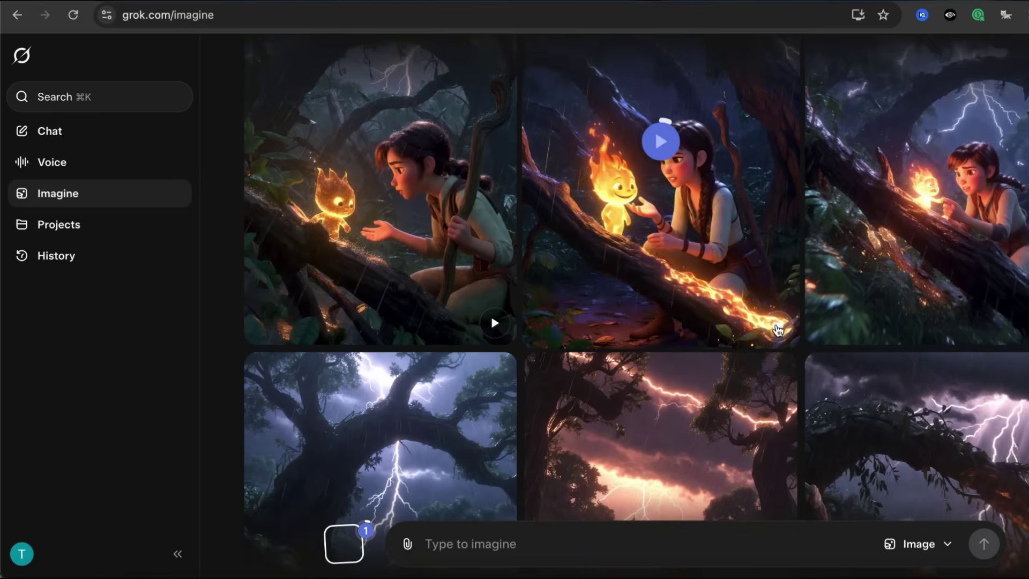
click(344, 544)
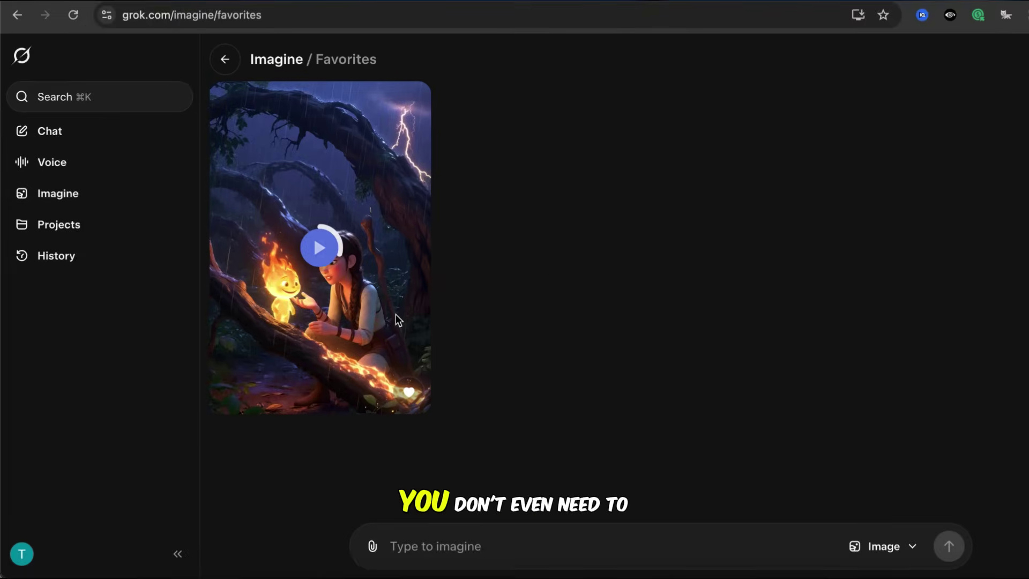
Animate the favorited image using the Scene 1 prompt plus the Characters block.
click(348, 298)
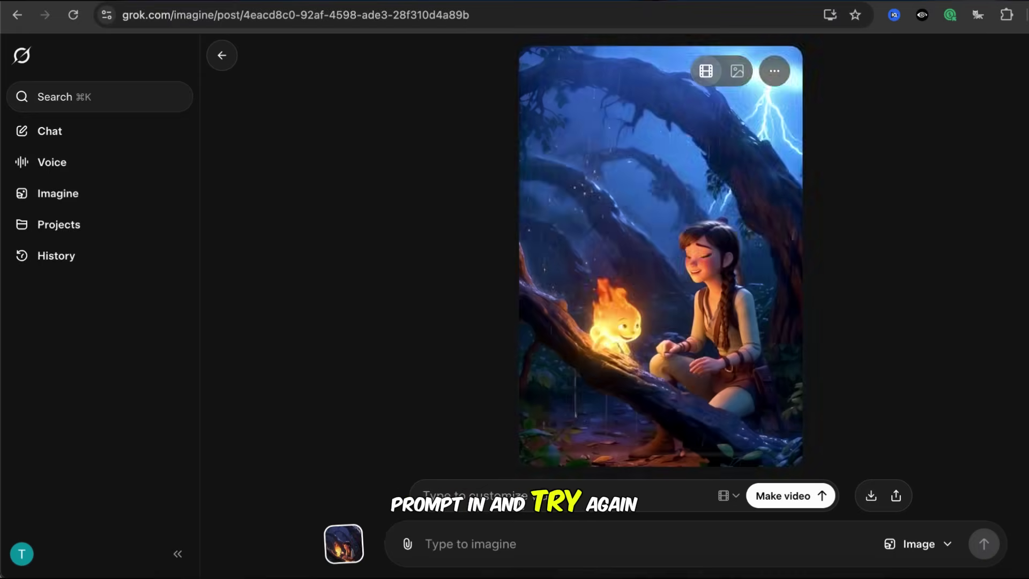
key(super+v)
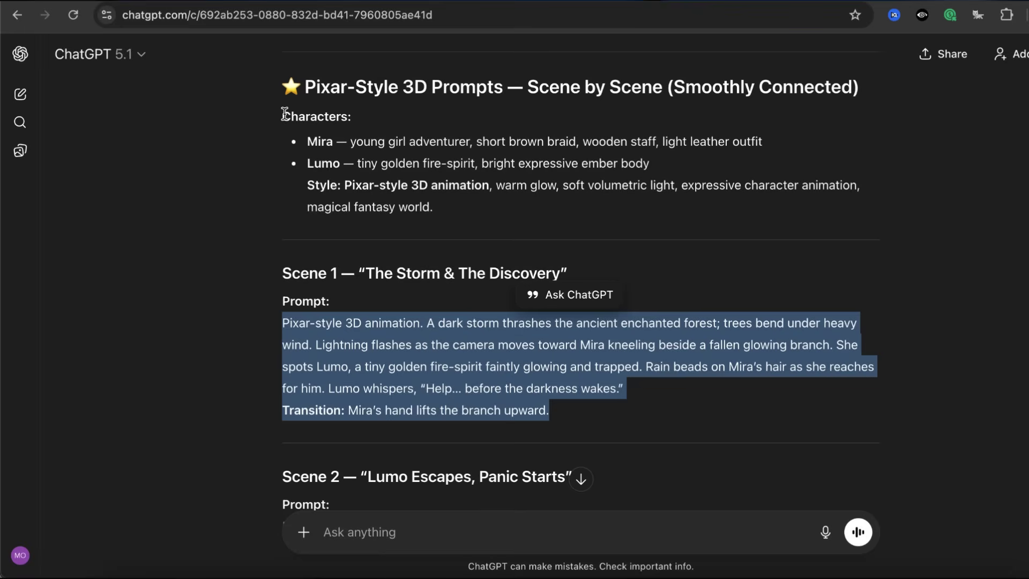
drag(284, 114, 496, 206)
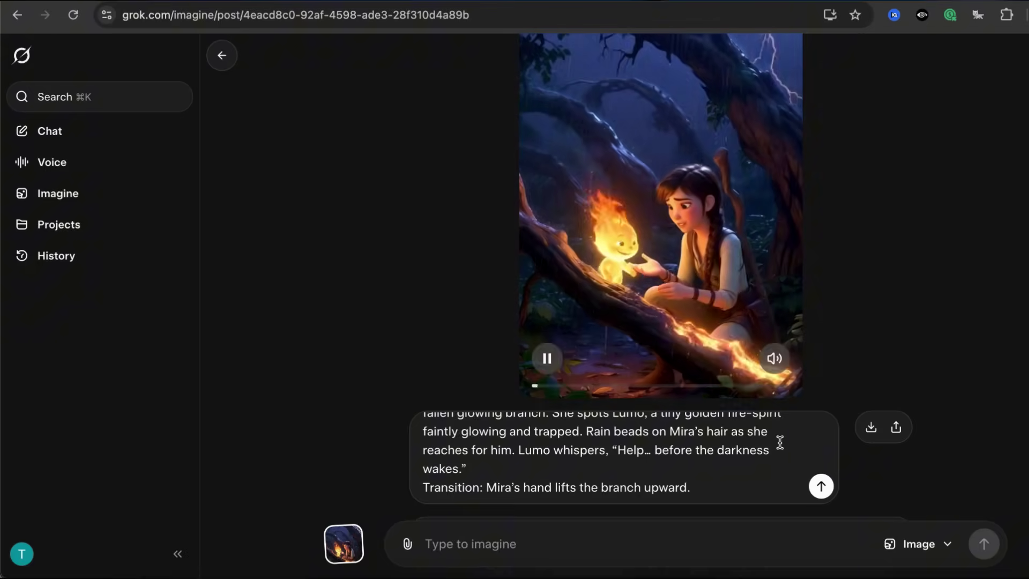
key(super+v)
scroll(705, 456, up, 5)
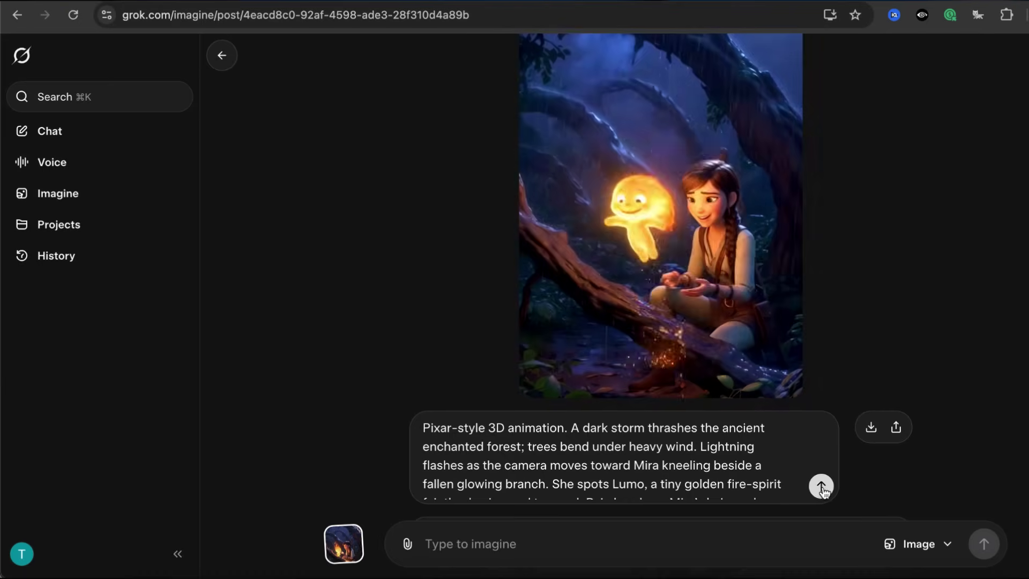
click(821, 486)
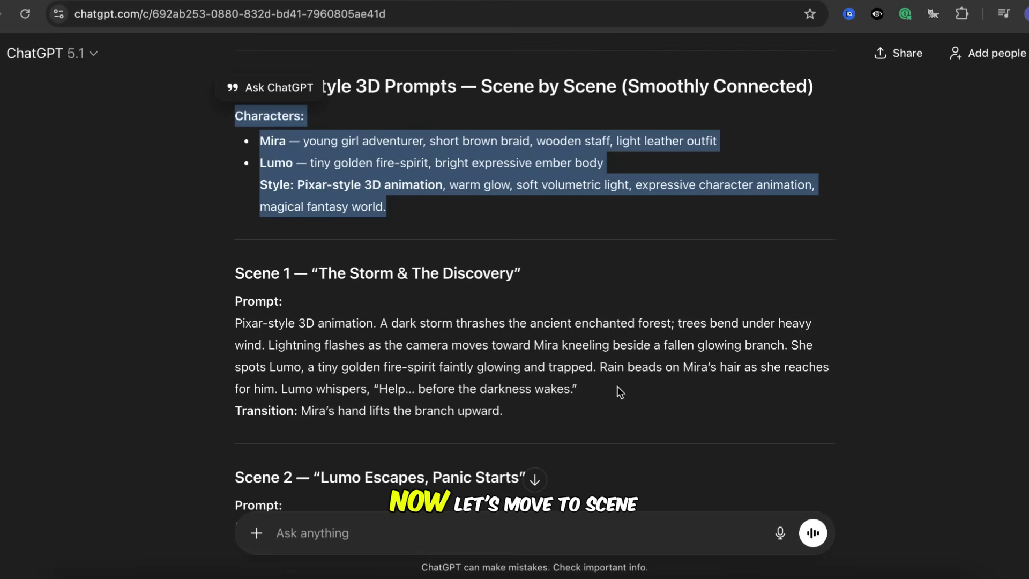
Select the Scene 2 'Lumo Escapes, Panic Starts' prompt in ChatGPT.
click(616, 386)
scroll(381, 290, down, 5)
drag(236, 232, 594, 275)
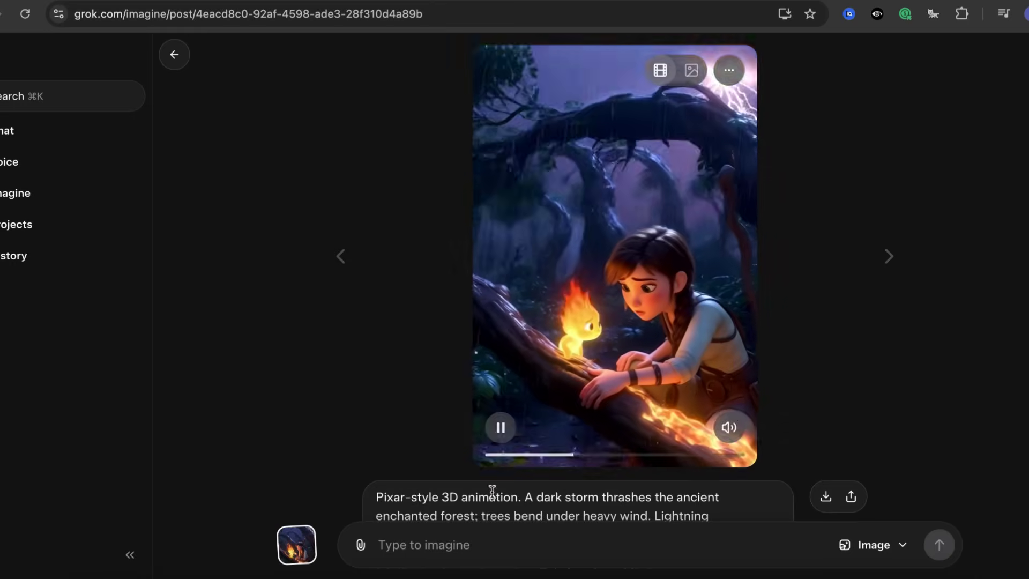
Generate images from the Scene 2 prompt with the Characters block appended.
click(483, 544)
key(ctrl+v)
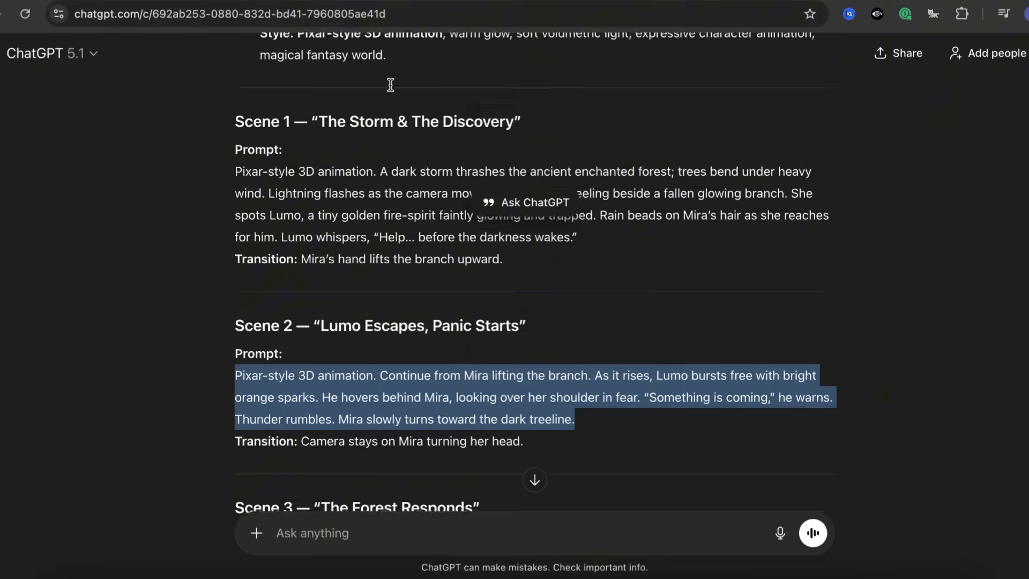
scroll(534, 289, up, 4)
drag(236, 77, 420, 172)
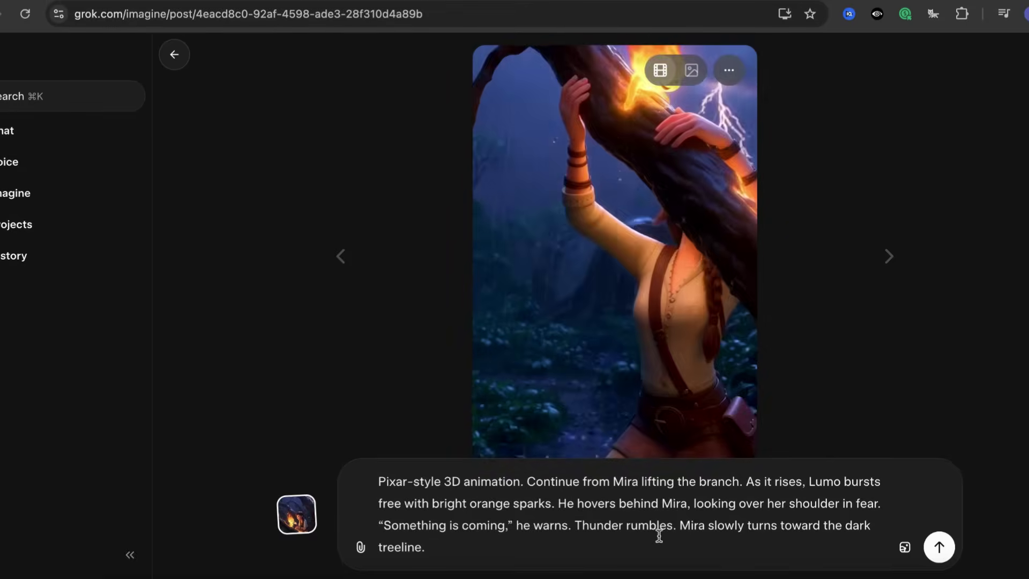
key(ctrl+v)
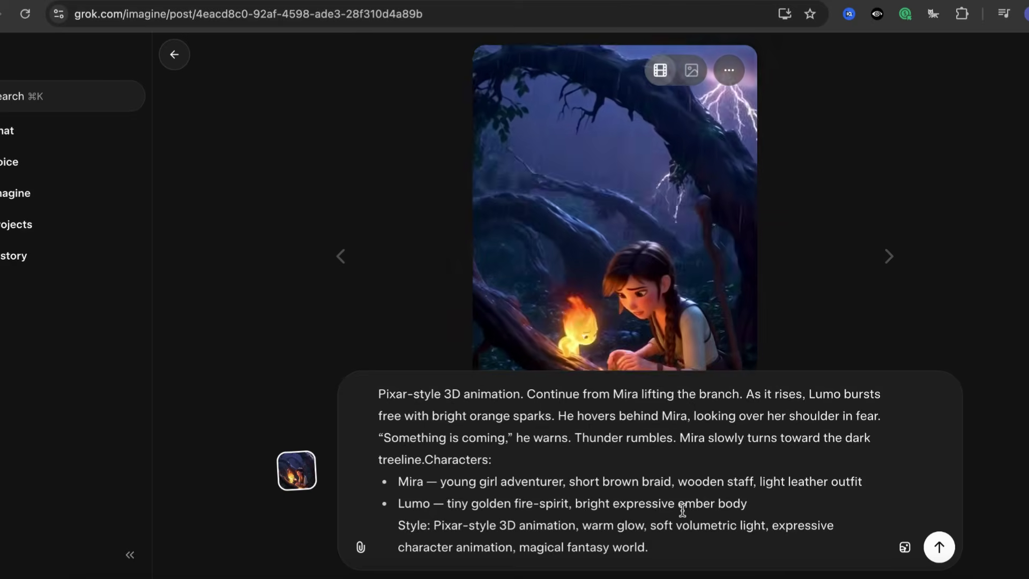
click(938, 547)
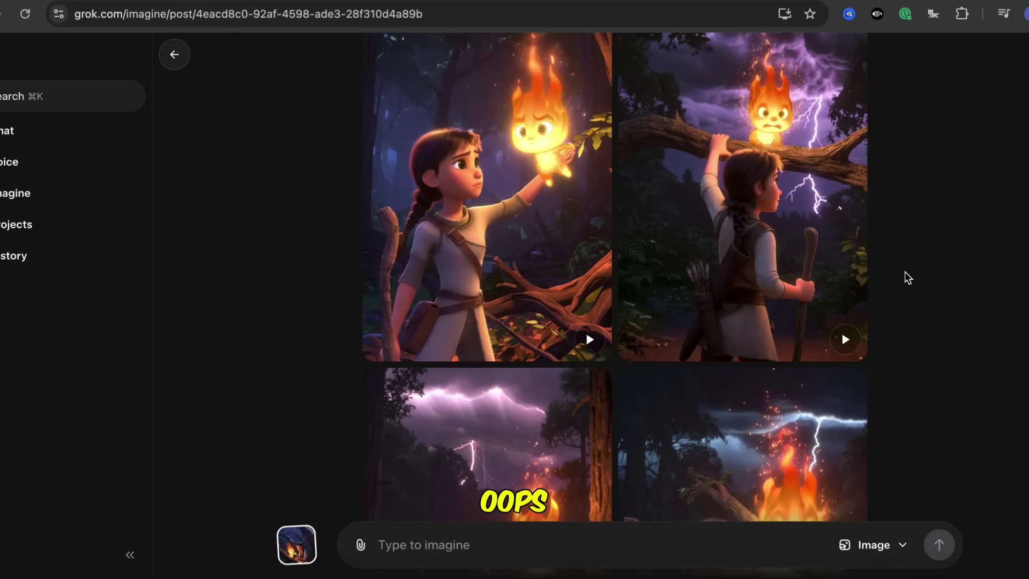
Review the new Scene 2 images of Mira lifting the branch as Lumo bursts free.
scroll(905, 271, up, 1)
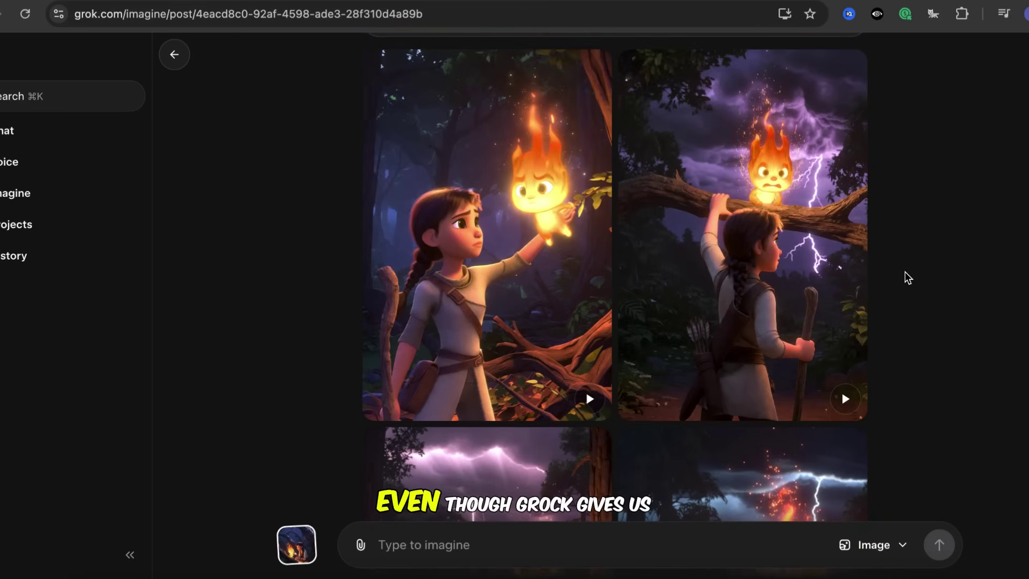
scroll(905, 277, down, 5)
scroll(905, 271, down, 3)
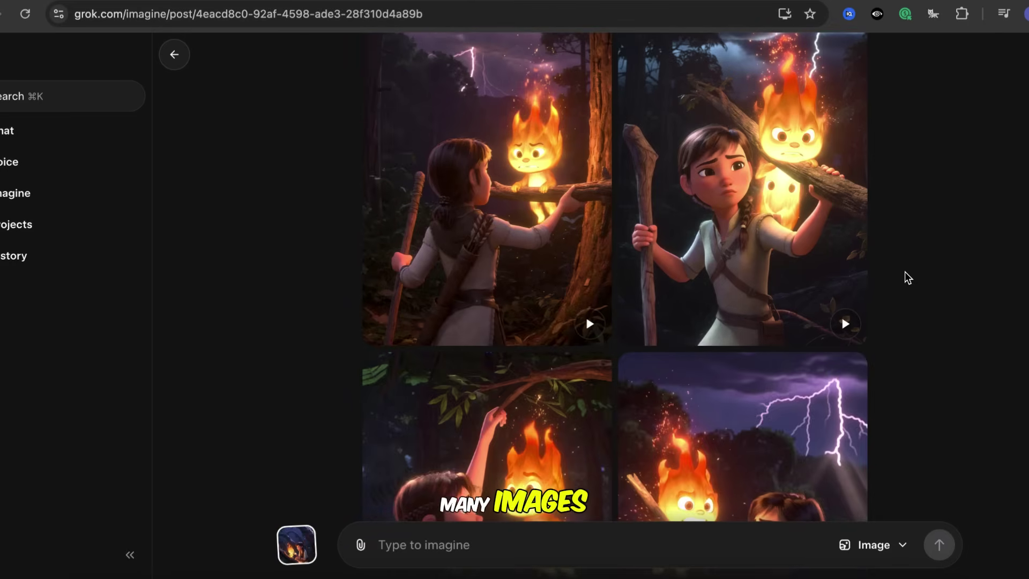
scroll(905, 271, up, 8)
scroll(905, 272, up, 6)
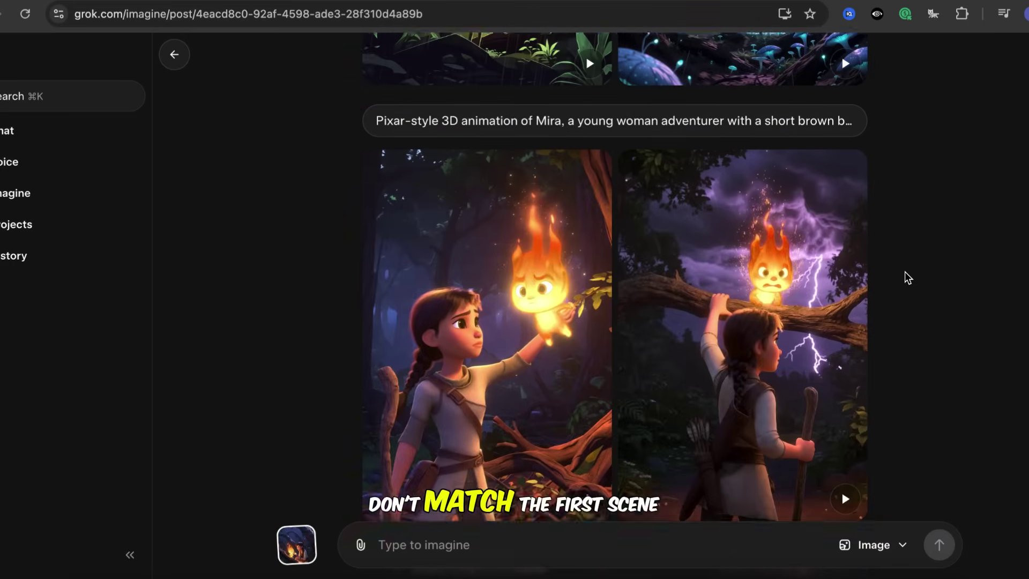
scroll(905, 273, down, 6)
scroll(905, 271, down, 10)
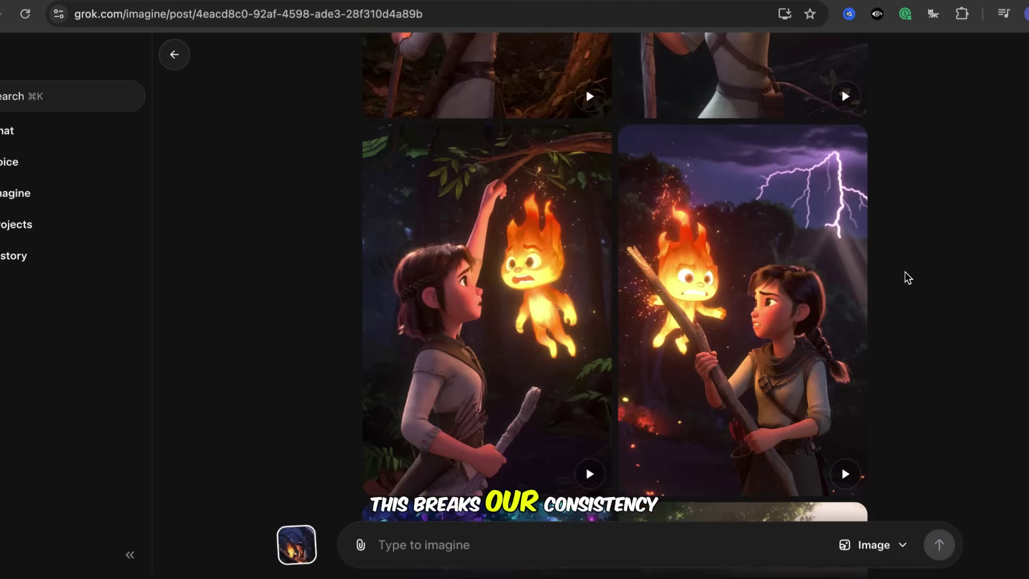
scroll(904, 272, down, 3)
scroll(905, 273, down, 15)
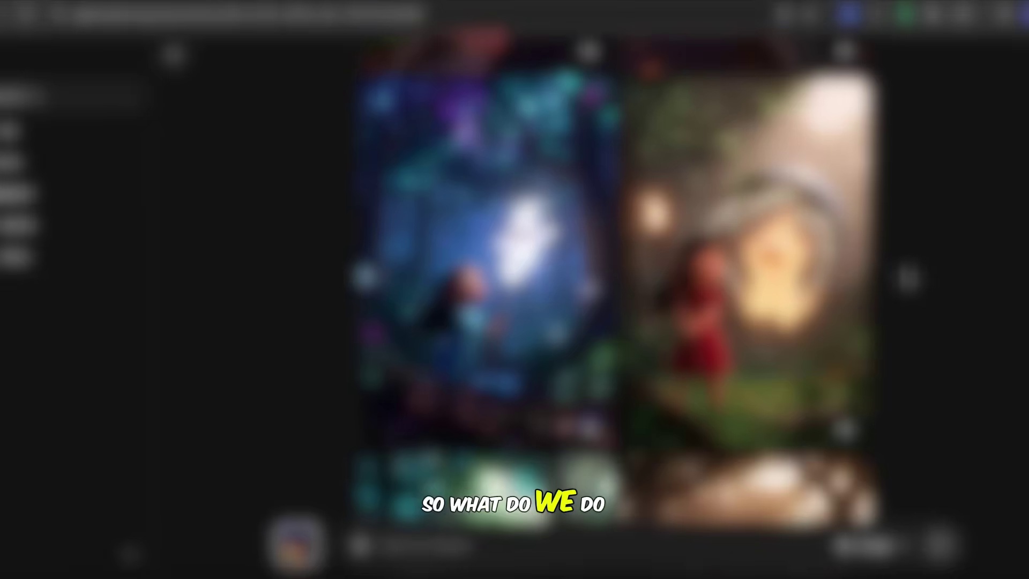
Open the favorited Scene 1 video, pause it, and scrub to its final frame.
scroll(905, 271, down, 5)
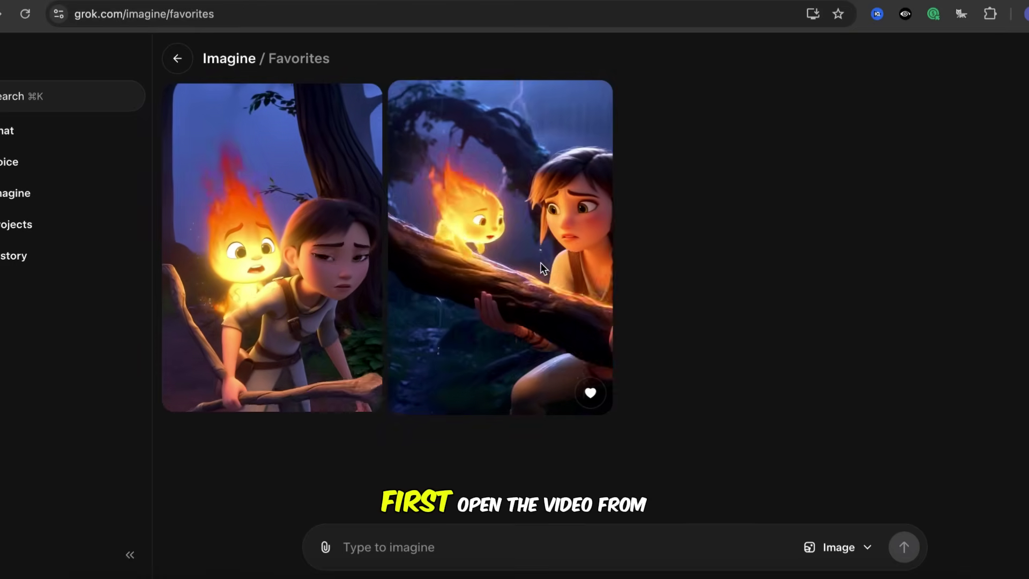
click(540, 262)
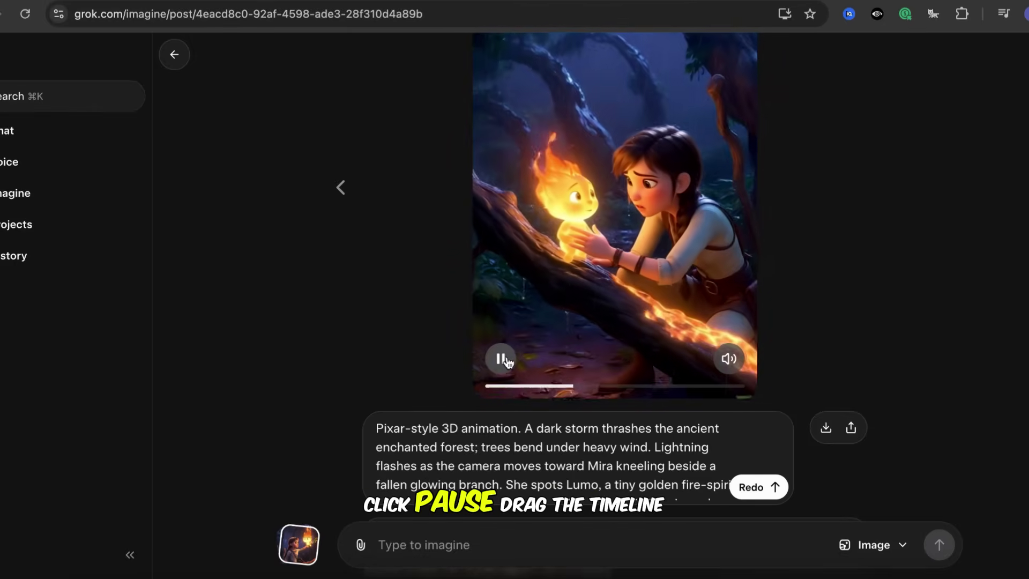
click(501, 358)
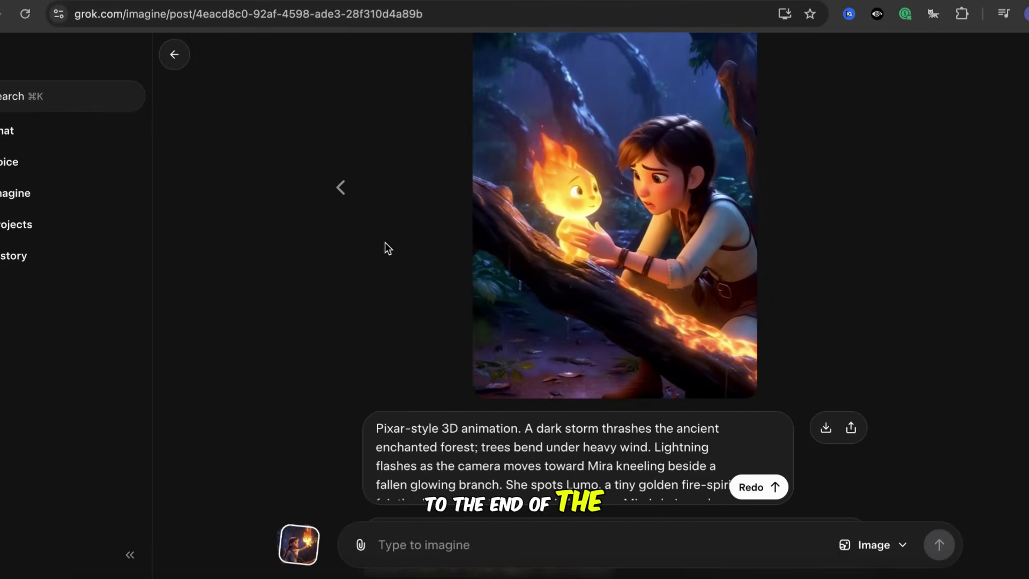
click(342, 200)
click(506, 363)
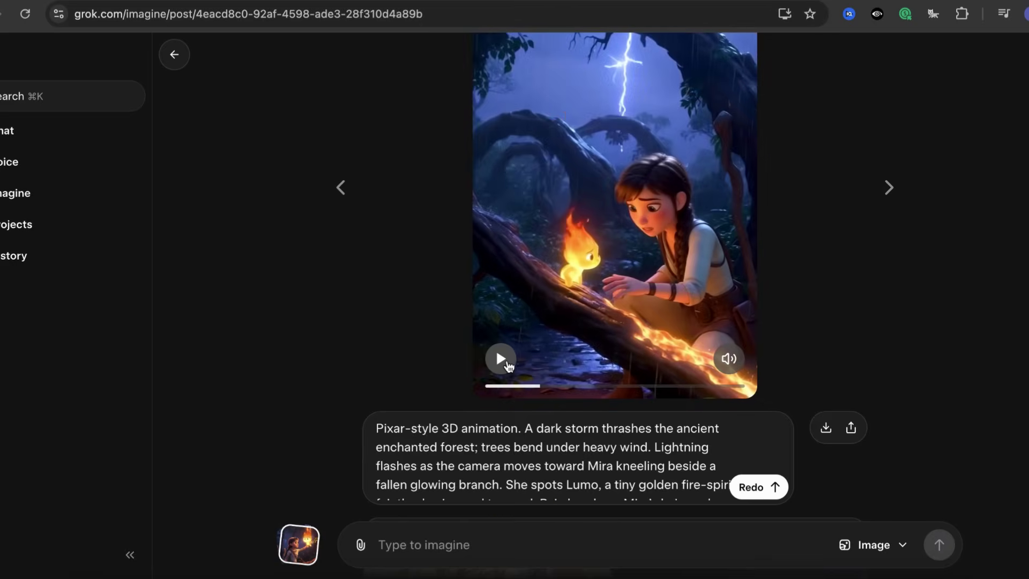
drag(540, 386, 783, 384)
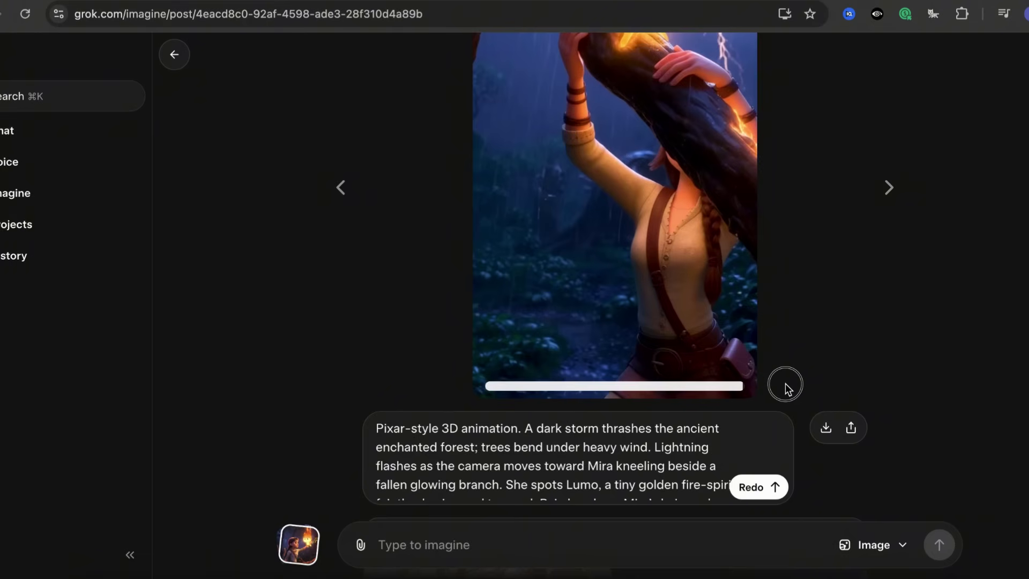
Copy that final video frame and paste it into the prompt box as the new image.
scroll(697, 300, up, 1)
right_click(627, 228)
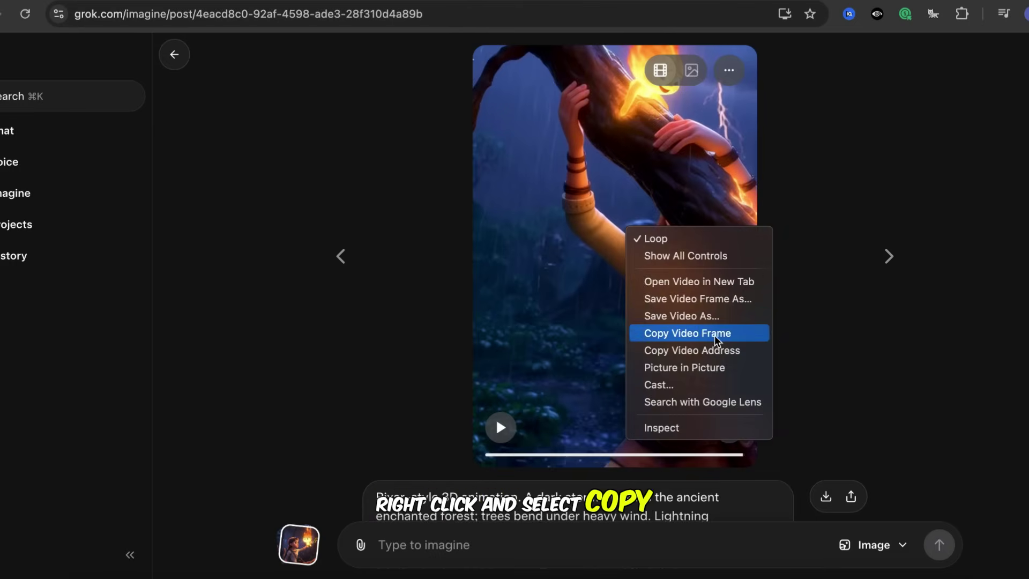
click(697, 333)
click(447, 548)
key(super+v)
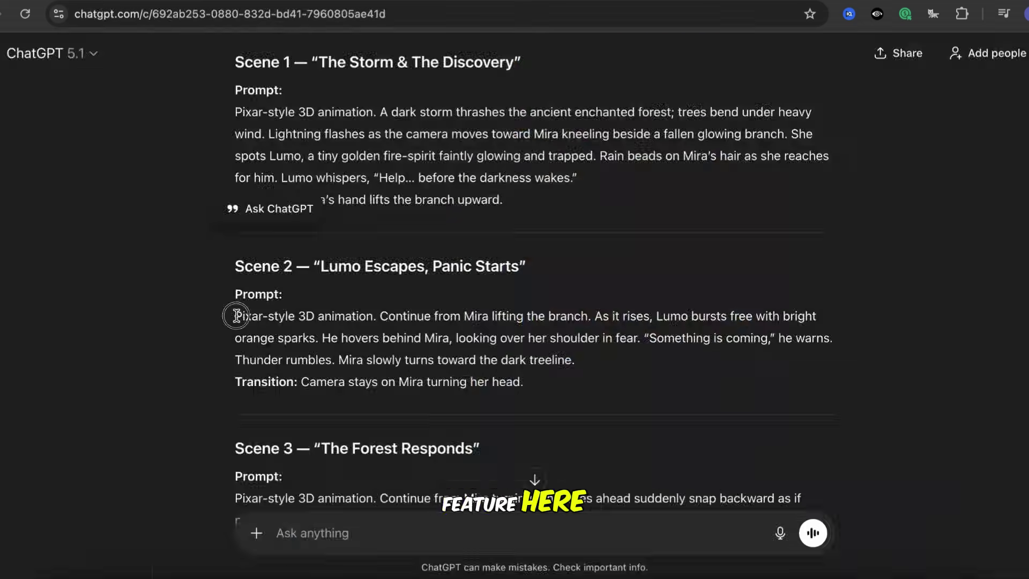
Paste the Scene 2 prompt into the video prompt box and select the Characters block.
drag(239, 313, 617, 378)
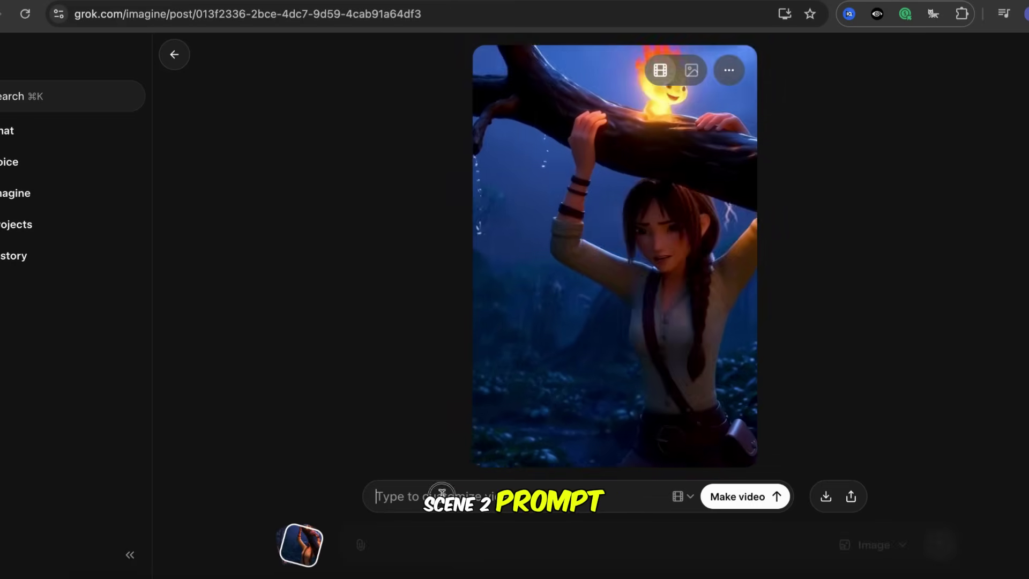
key(ctrl+v)
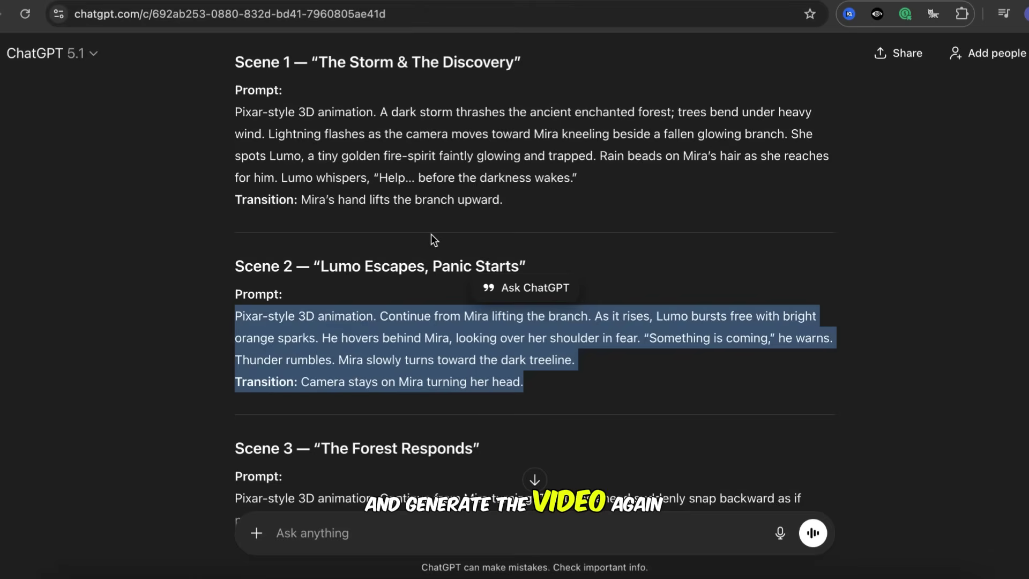
scroll(431, 233, up, 4)
drag(234, 162, 463, 250)
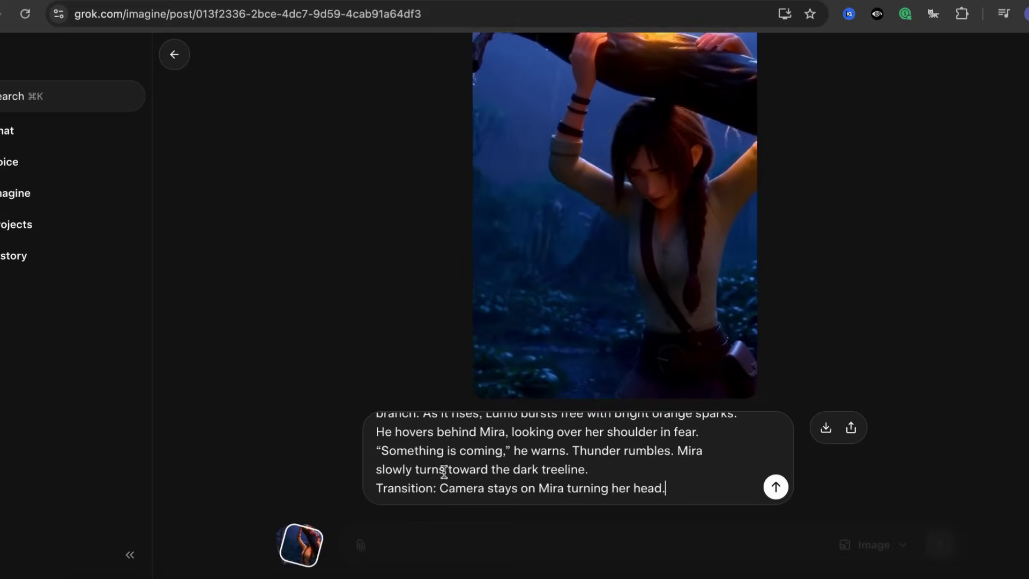
Append the Characters block after the Scene 2 prompt and generate the Scene 2 video.
key(ctrl+v)
key(Return)
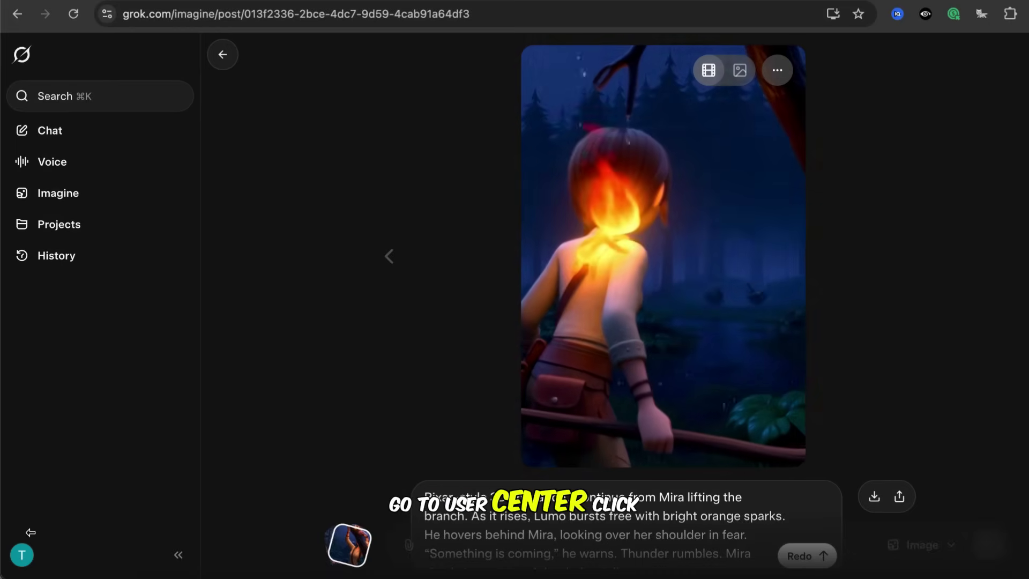
click(21, 554)
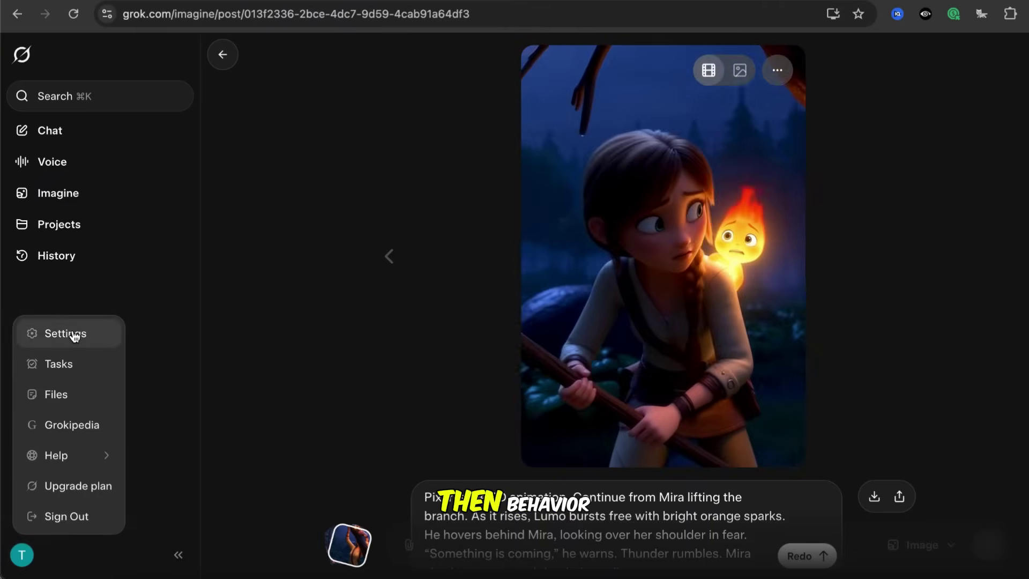
click(70, 335)
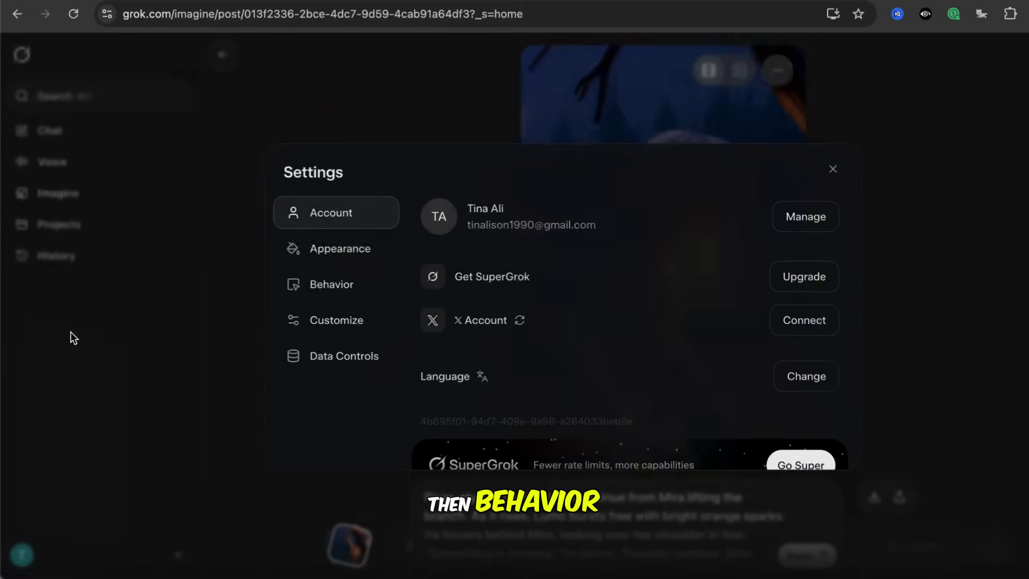
click(345, 291)
scroll(616, 327, down, 3)
drag(427, 400, 608, 397)
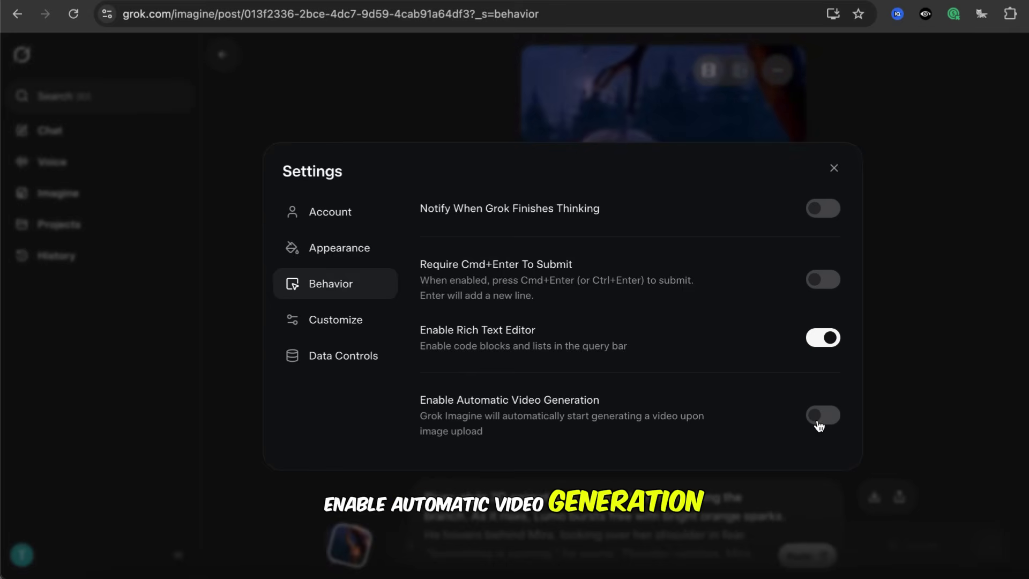
click(834, 168)
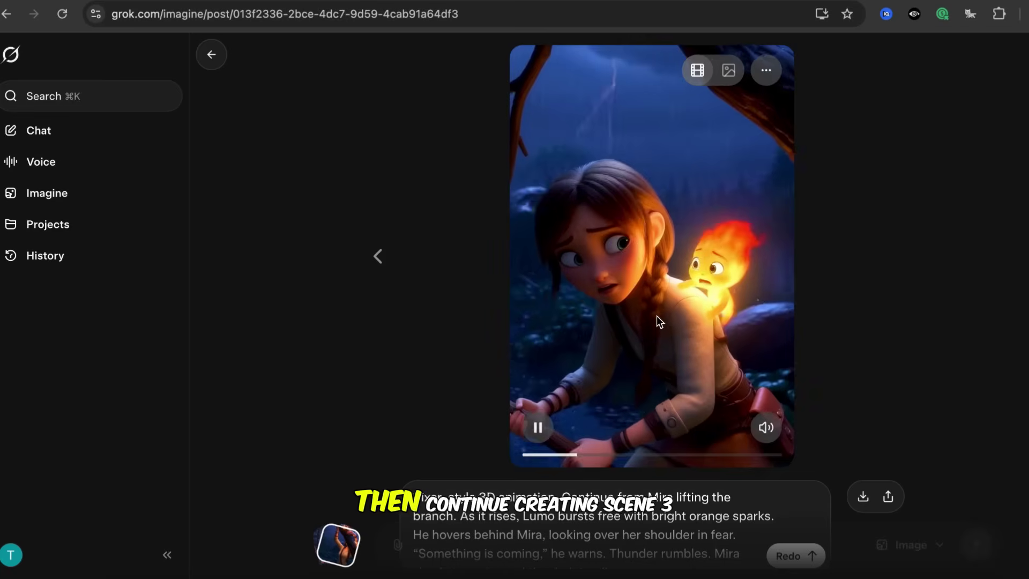
Copy the Scene 2 video's final frame into a new prompt and generate the next clip.
right_click(662, 241)
click(743, 343)
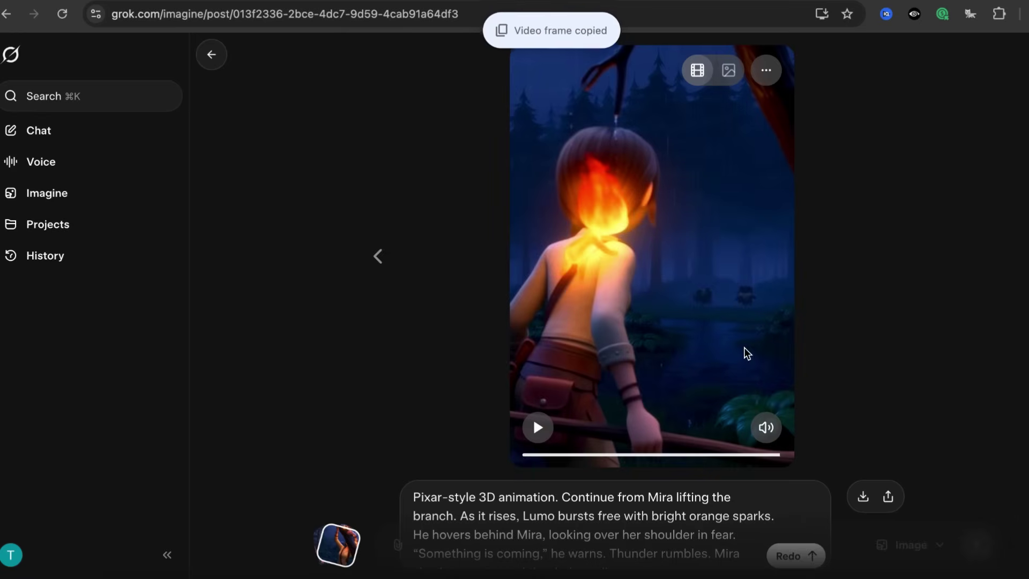
key(Escape)
click(450, 549)
key(ctrl+v)
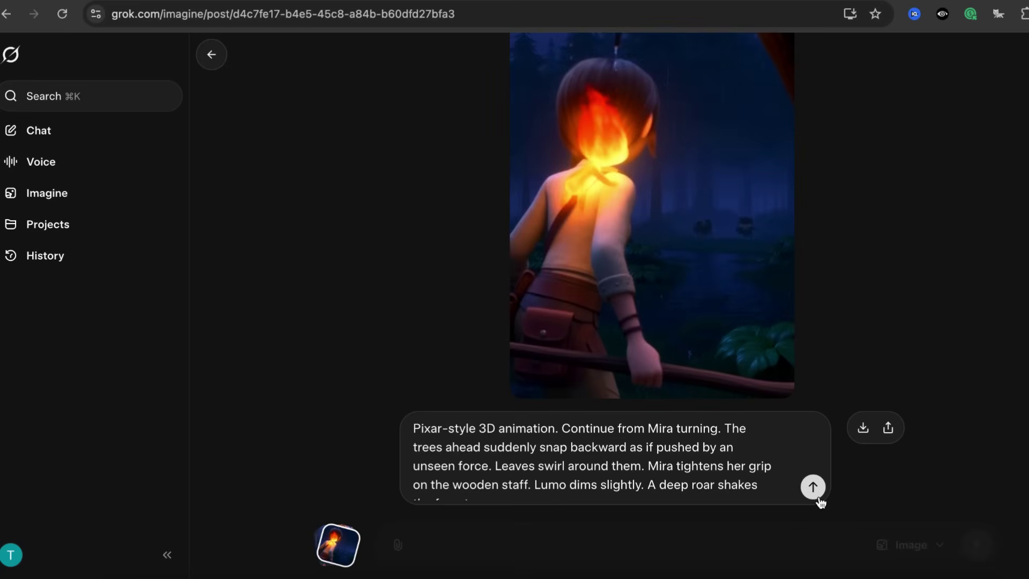
click(814, 489)
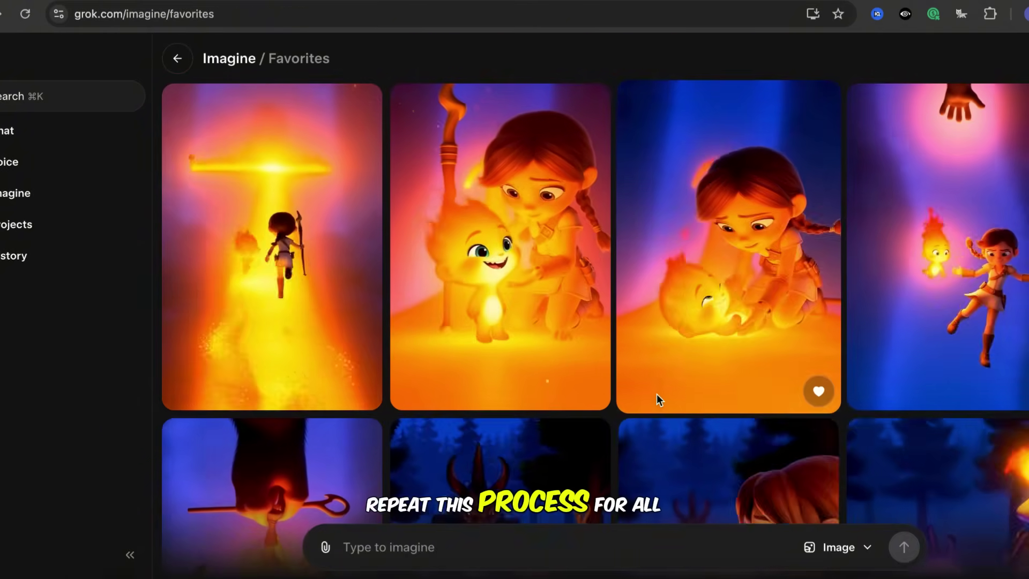
Scroll through the Favorites grid of finished scene clips.
scroll(657, 394, down, 1)
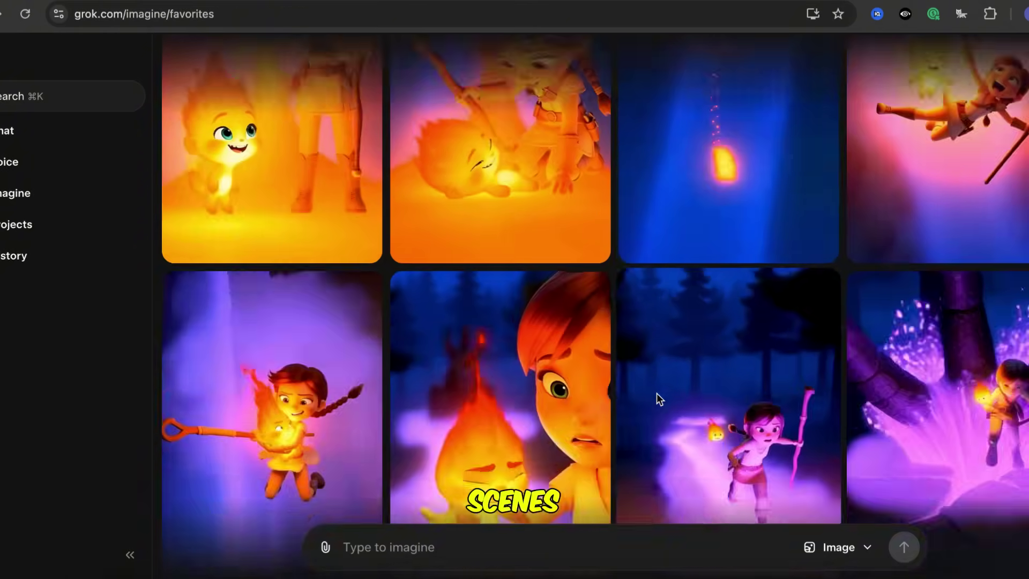
scroll(657, 394, down, 1)
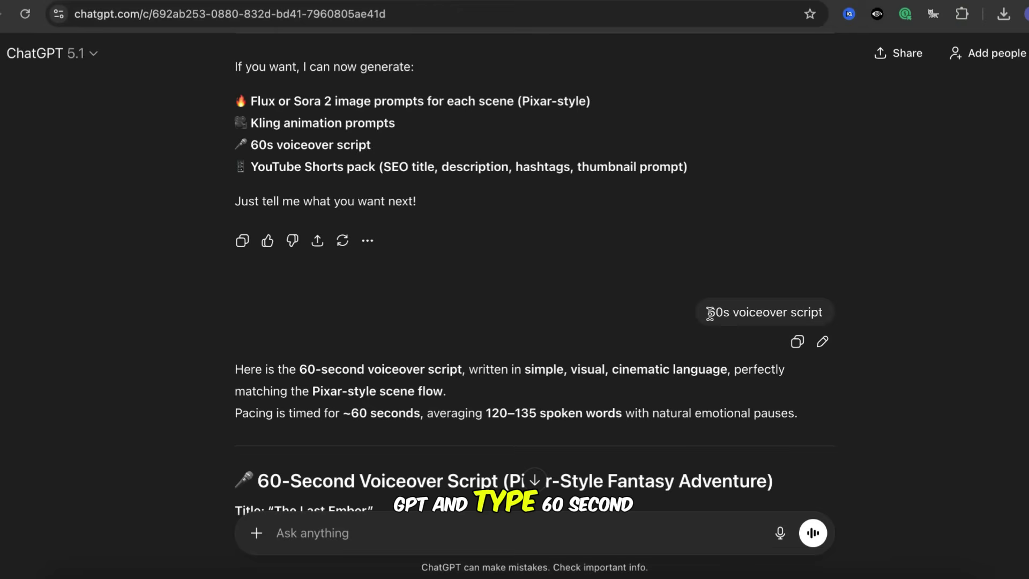
Select the timed voiceover script lines in the ChatGPT reply for copying.
click(740, 401)
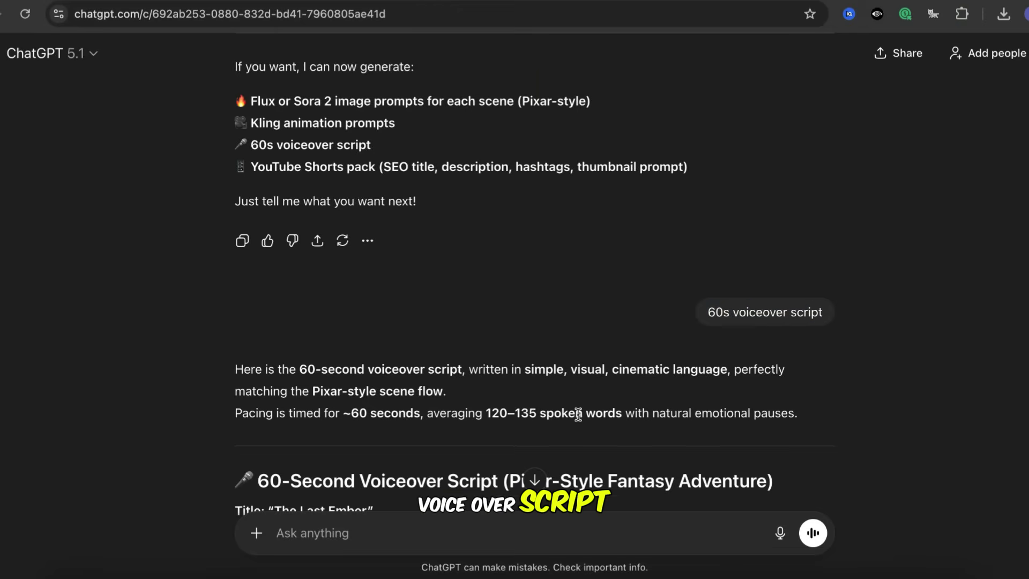
scroll(578, 415, down, 20)
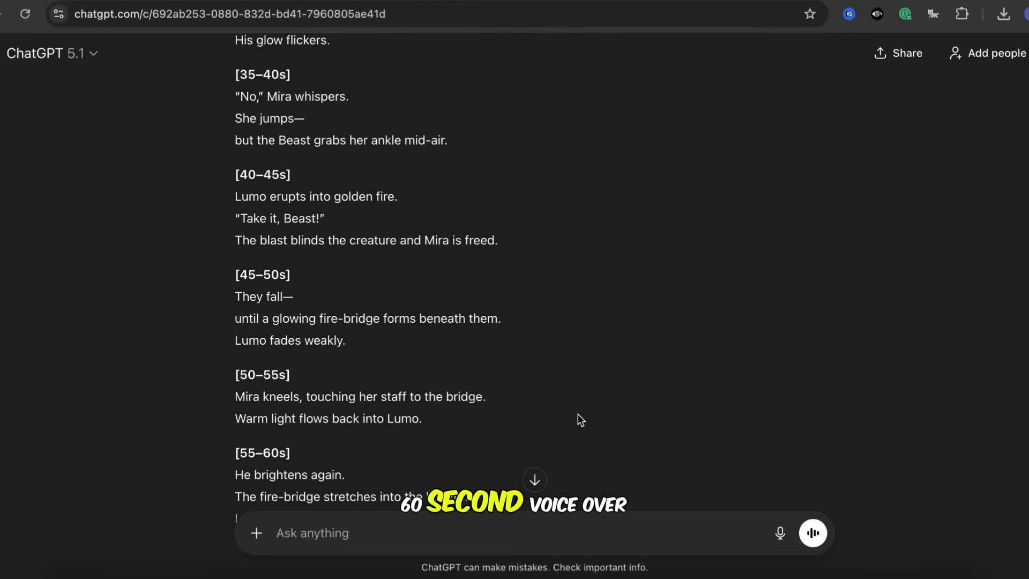
scroll(578, 421, down, 5)
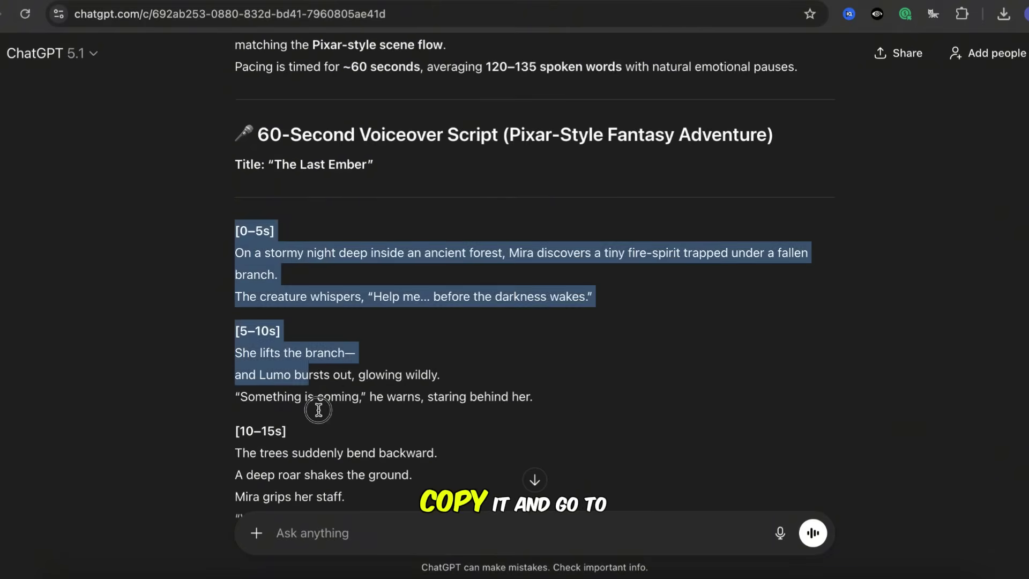
drag(287, 409, 455, 167)
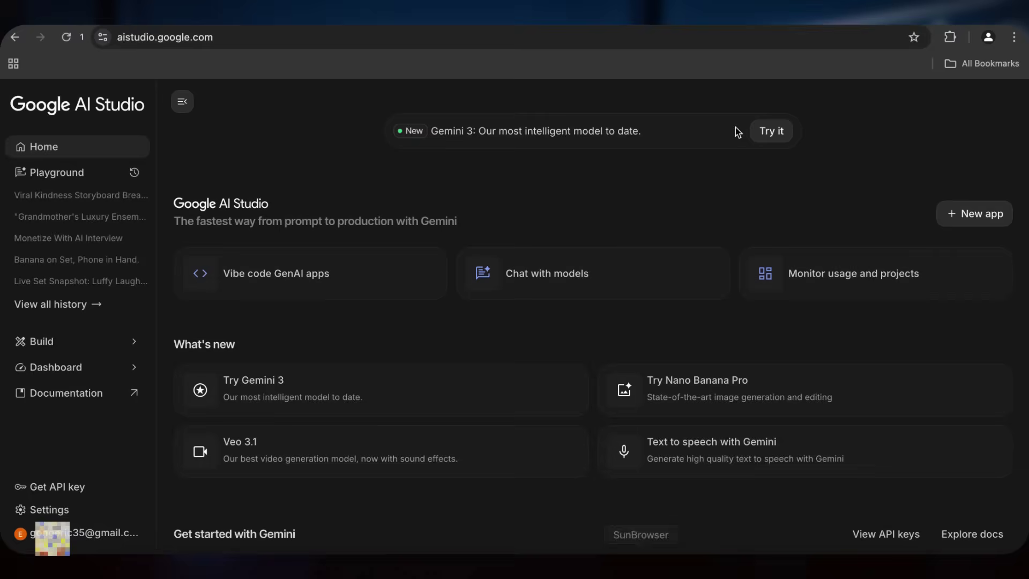
Open AI Studio's text-to-speech playground using Gemini 2.5 Pro Preview TTS in single-speaker mode.
click(252, 31)
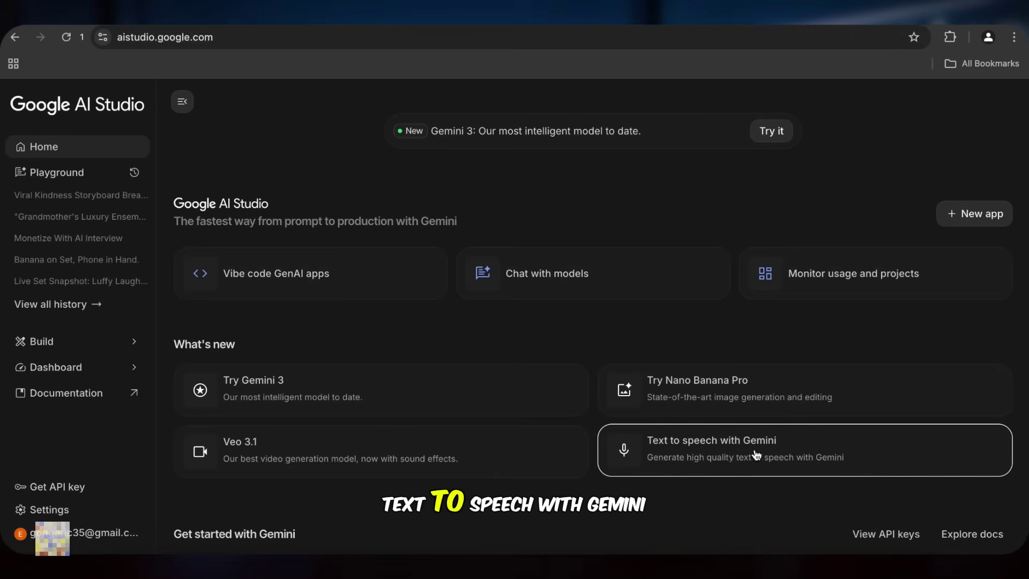
click(758, 458)
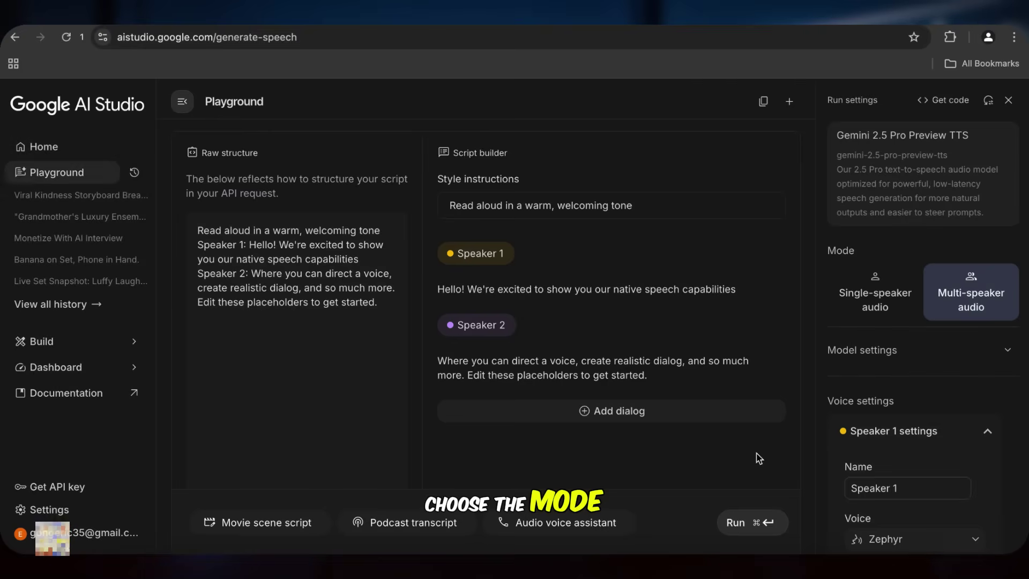
click(917, 162)
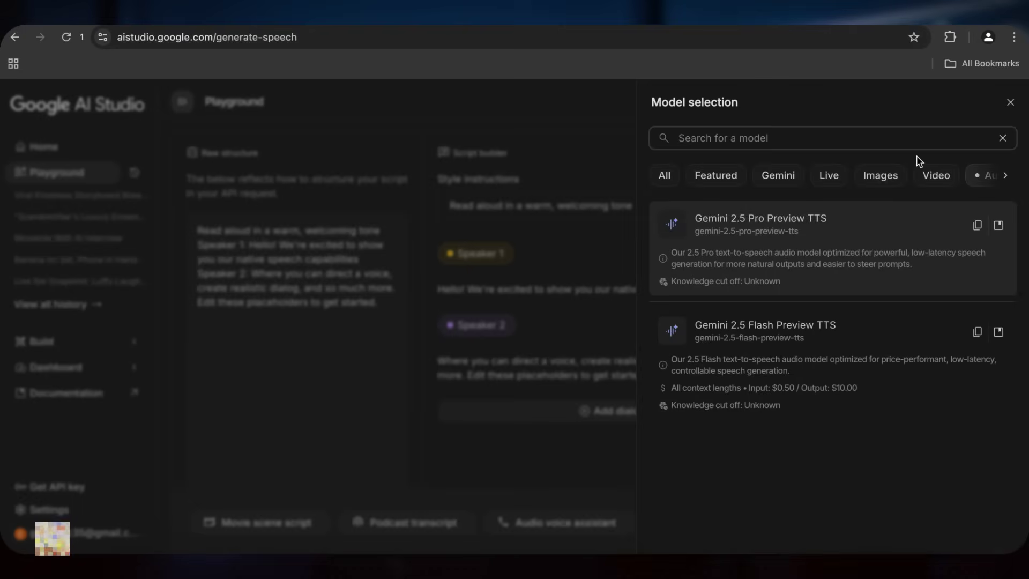
click(867, 241)
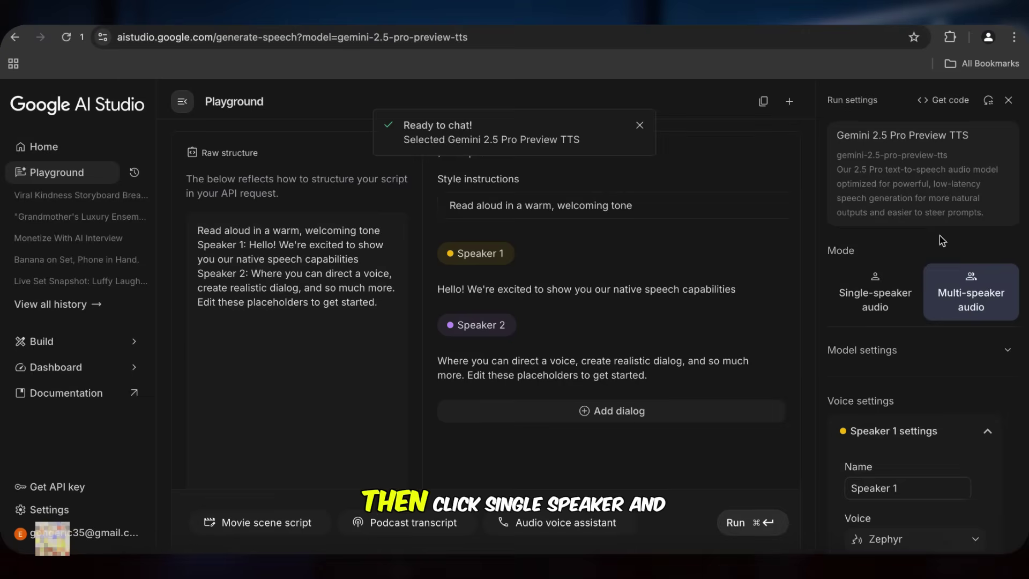
click(876, 298)
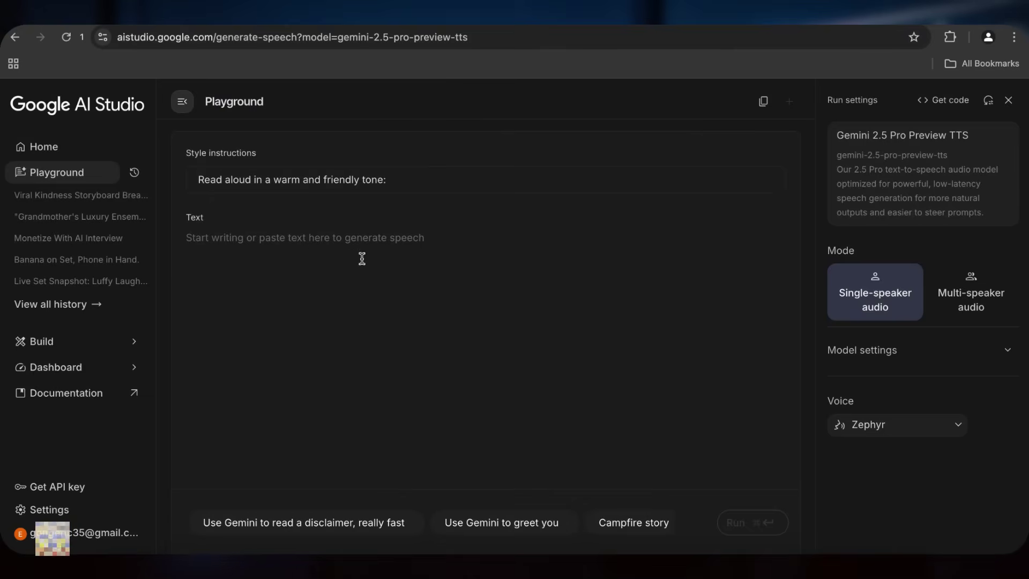
Paste the script, delete its [xx–xxs] timestamp lines, and run text-to-speech to generate the narration.
key(super+v)
scroll(356, 317, up, 10)
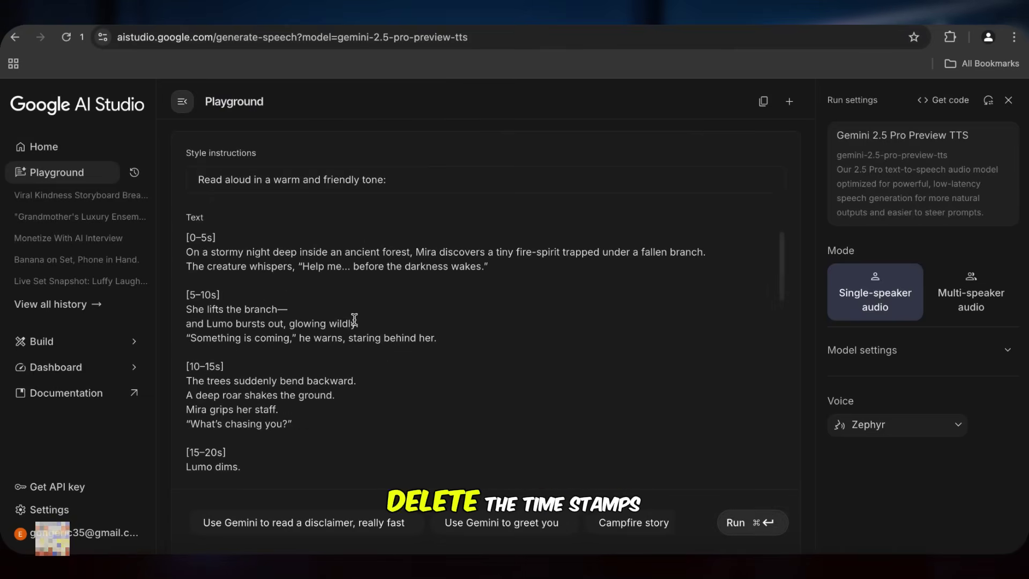
key(BackSpace)
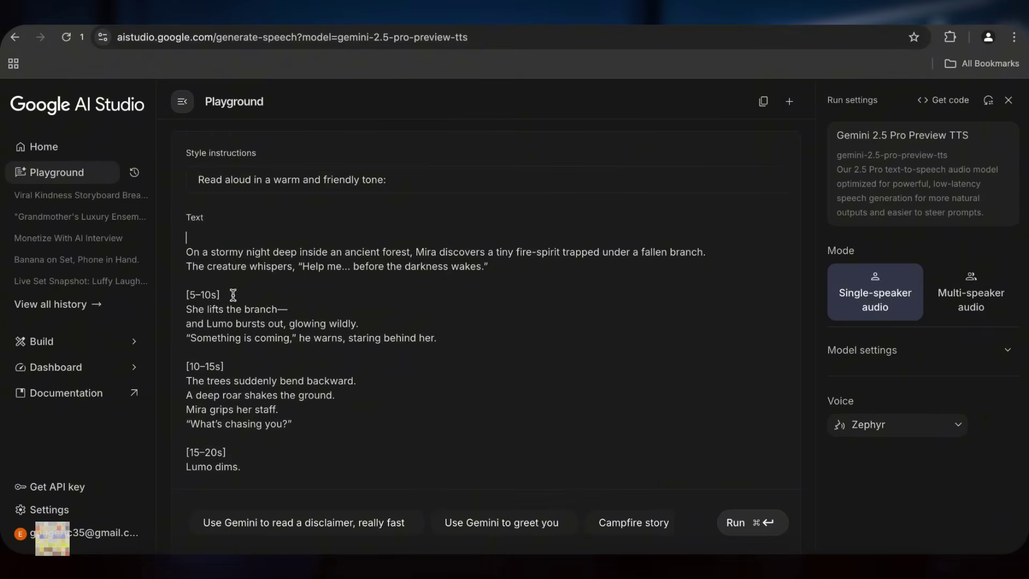
scroll(204, 282, down, 1)
key(BackSpace)
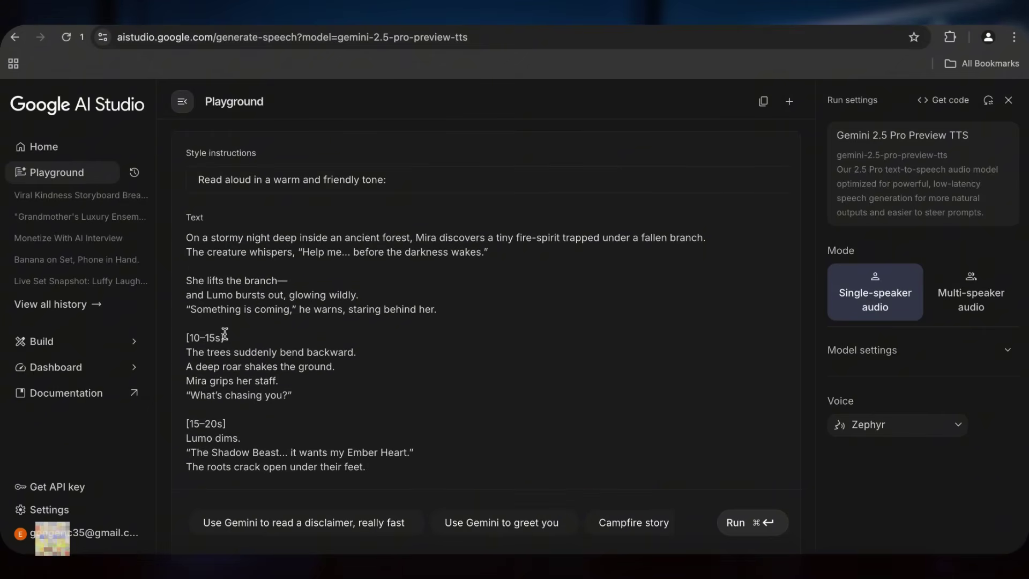
key(BackSpace)
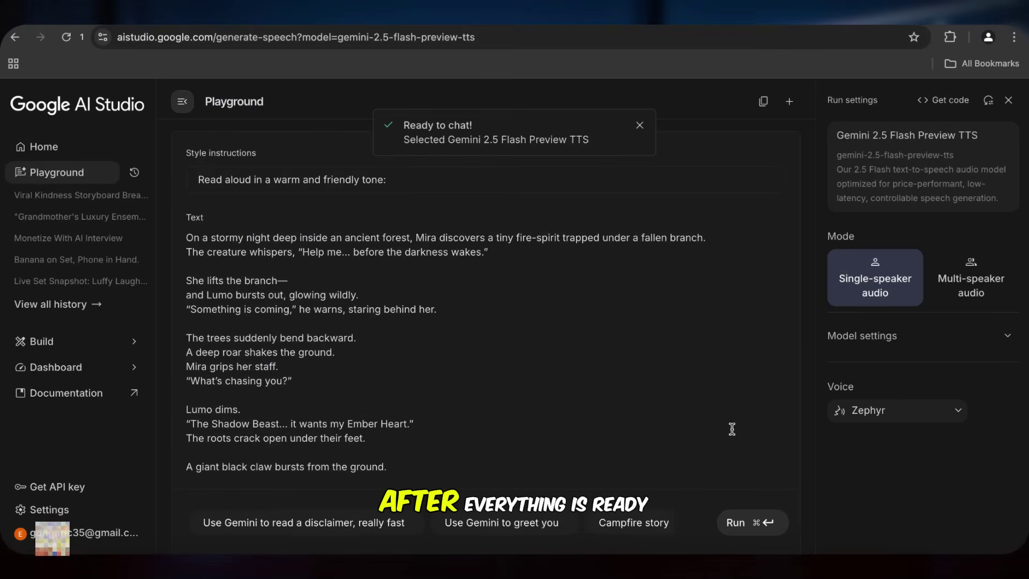
click(743, 532)
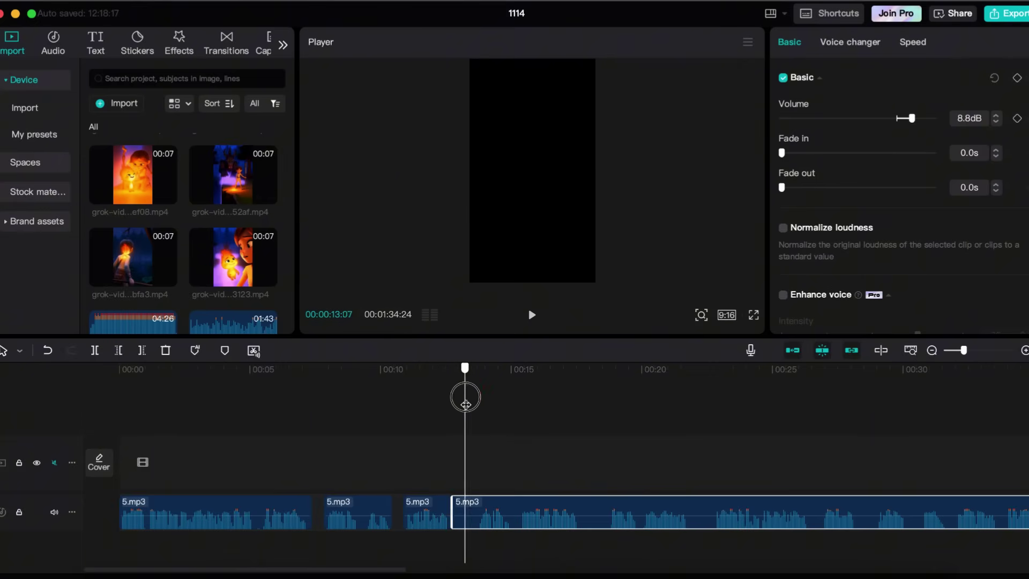
Shift a narration clip along the audio track and select the first two scene clips.
drag(352, 509, 423, 510)
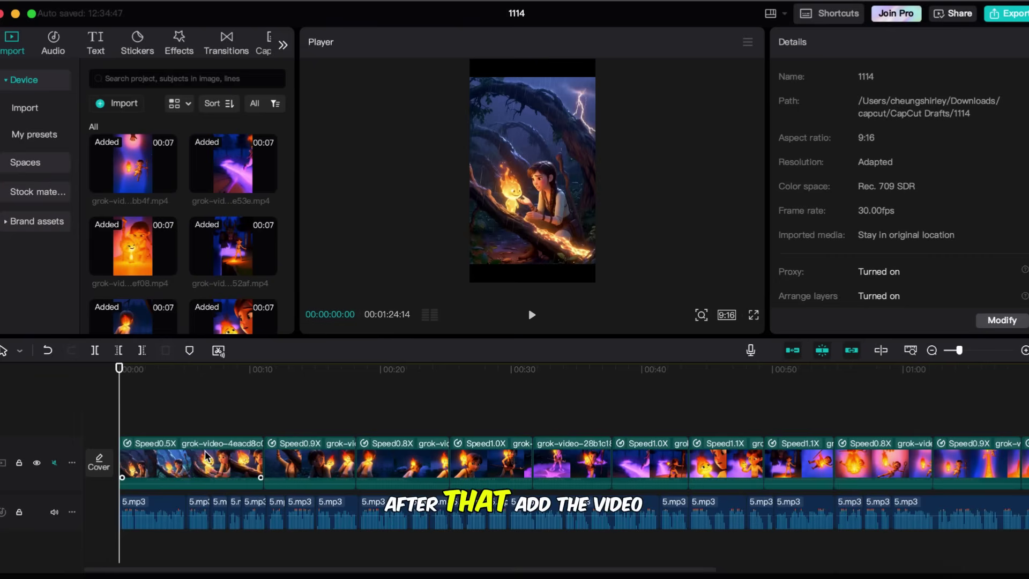
click(206, 457)
click(318, 462)
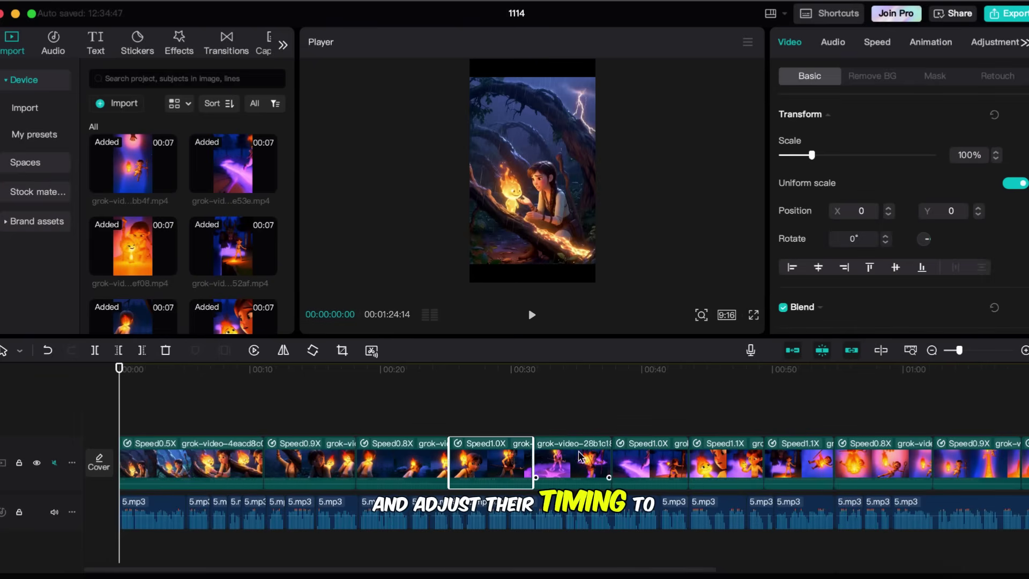
scroll(579, 456, right, 10)
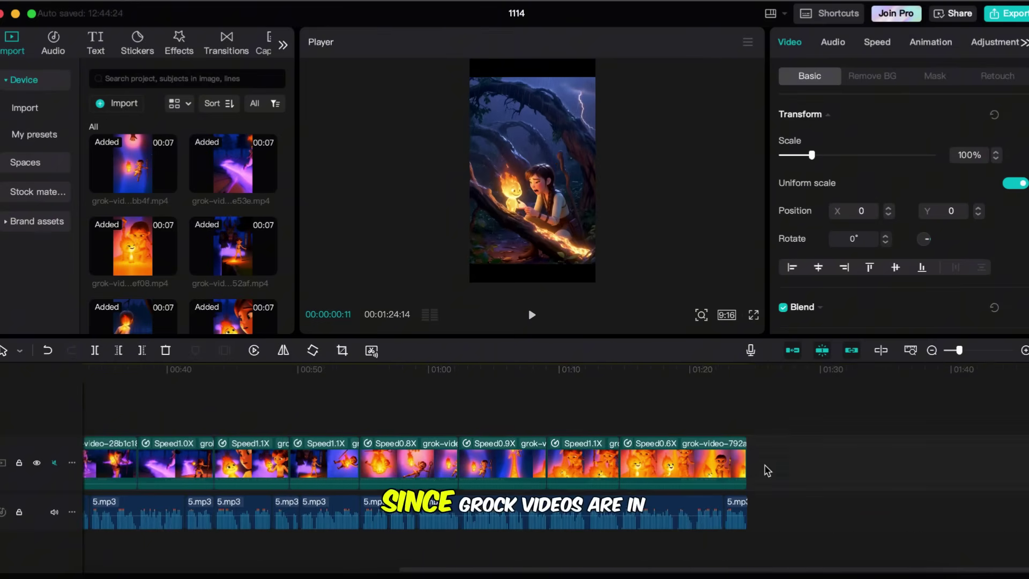
Scale all video clips to 120%, then auto-generate captions from the narration.
click(54, 455)
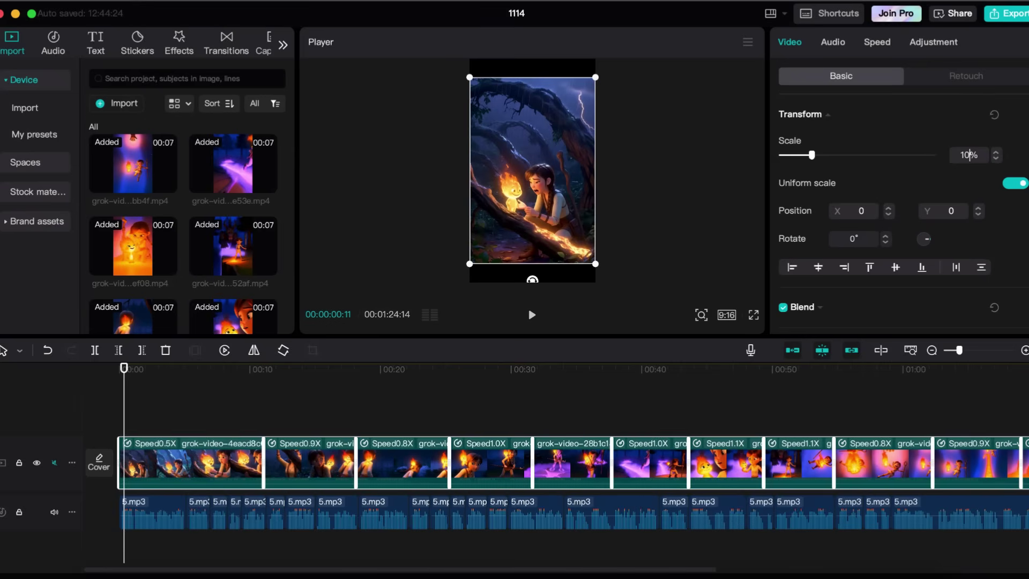
key(Return)
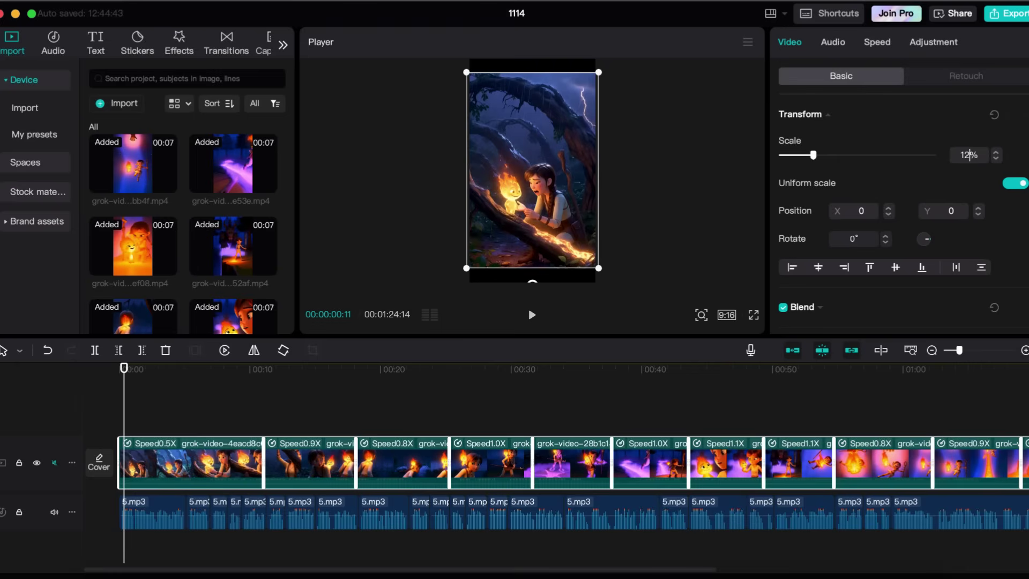
text(0)
key(Return)
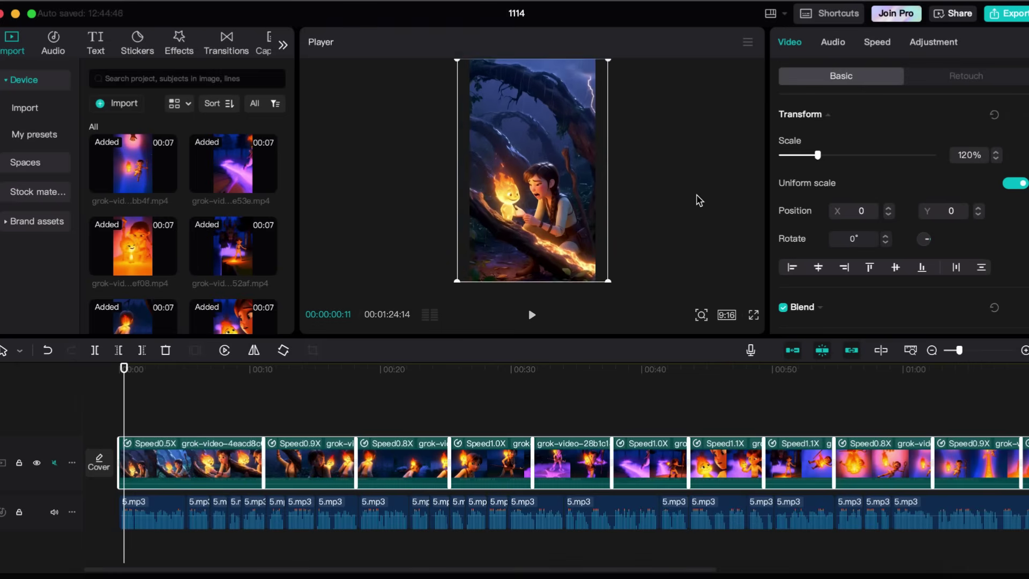
click(263, 51)
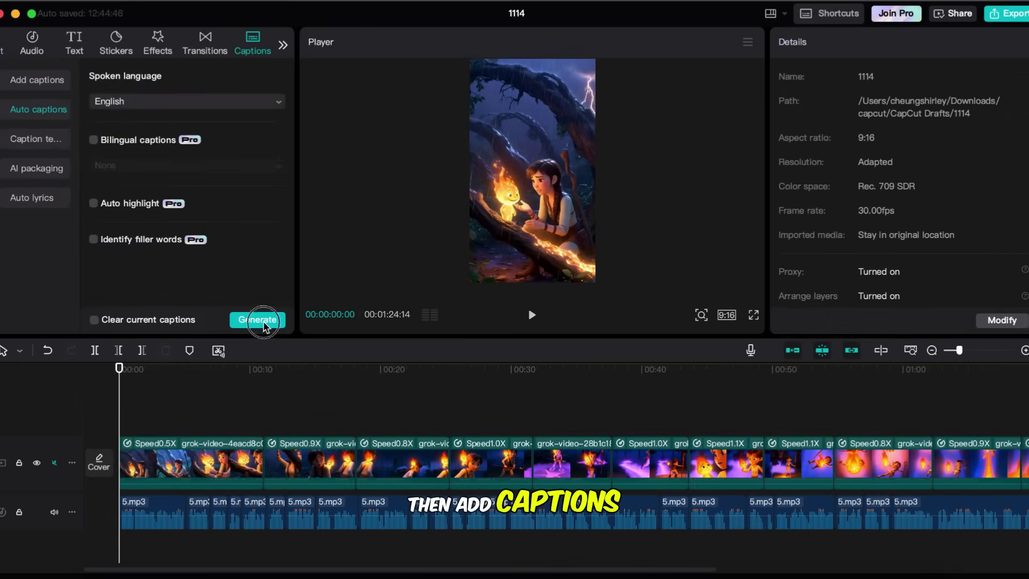
click(258, 320)
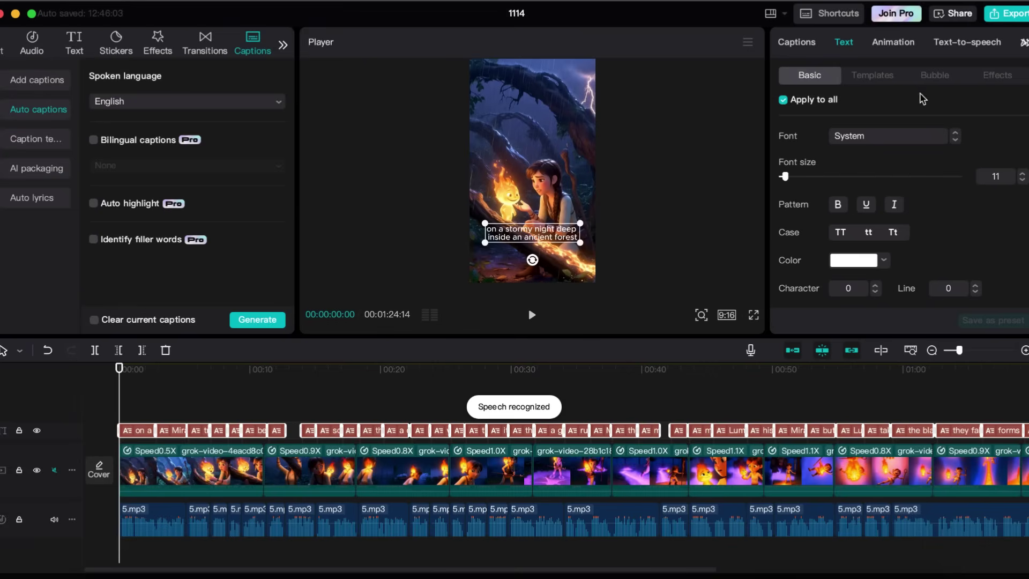
Apply a text template to all captions and give them an animation.
click(882, 78)
click(794, 224)
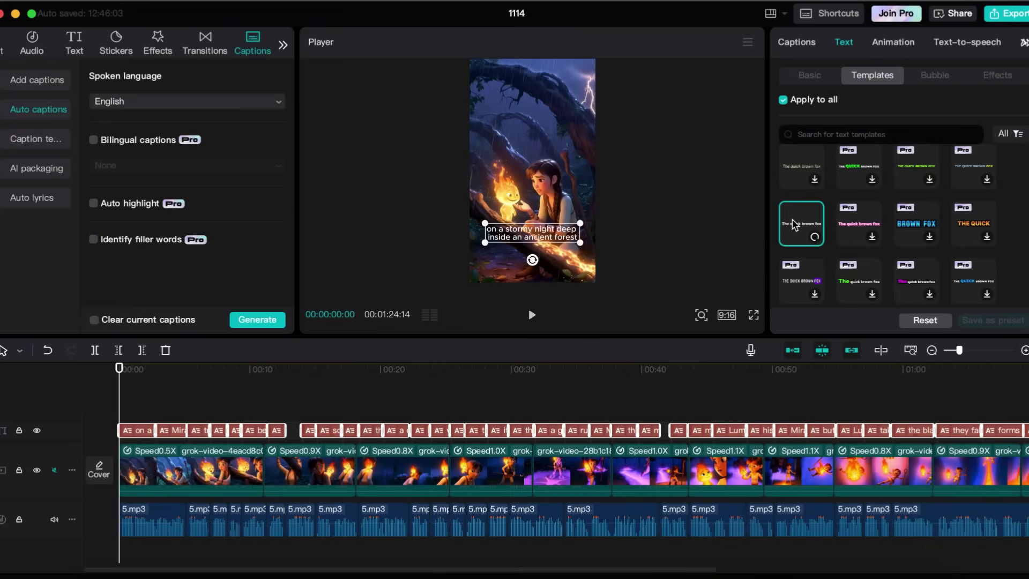
click(891, 43)
click(206, 405)
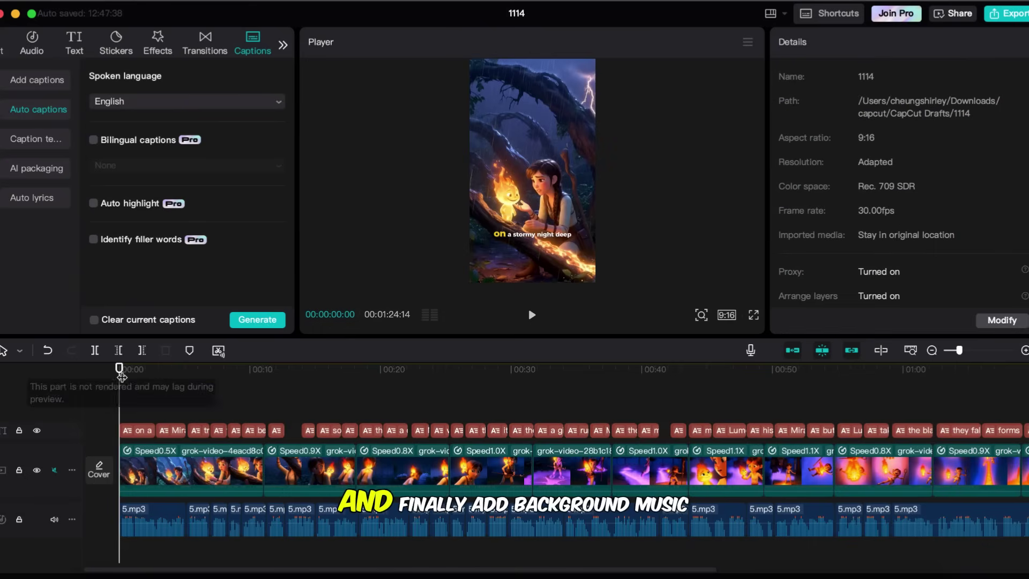
click(12, 51)
scroll(166, 217, down, 3)
Add Heaven and Hell.mp3 under the video, ending with it at -20.3 dB, then preview.
drag(140, 199, 120, 540)
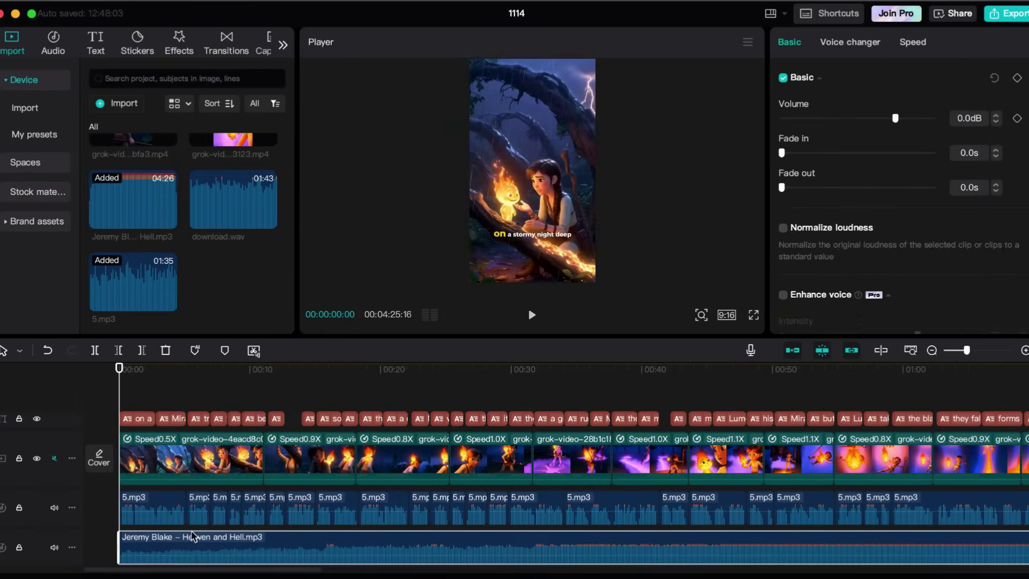
scroll(370, 502, right, 10)
click(488, 387)
click(477, 555)
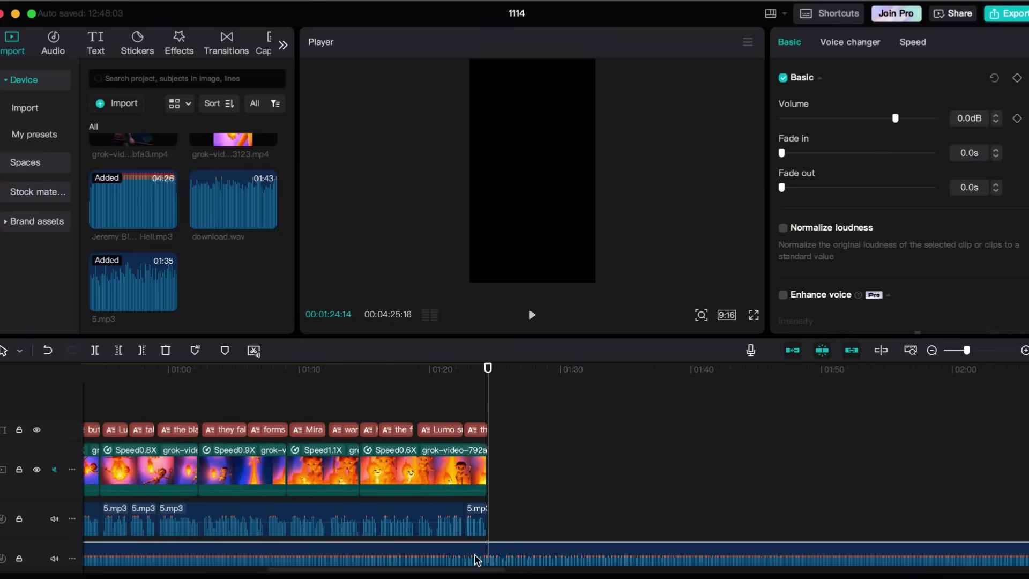
scroll(429, 555, left, 5)
drag(894, 119, 868, 120)
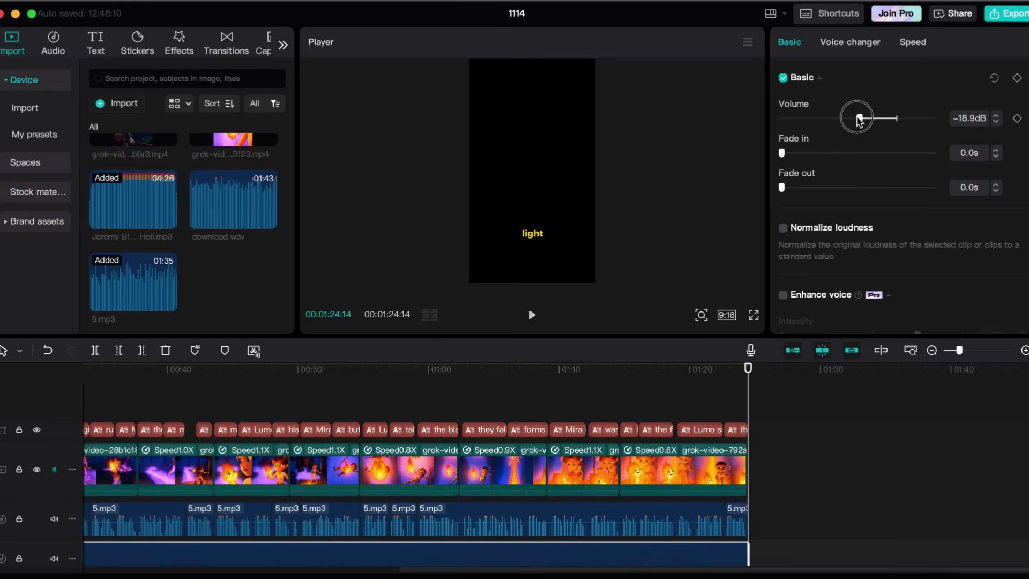
key(space)
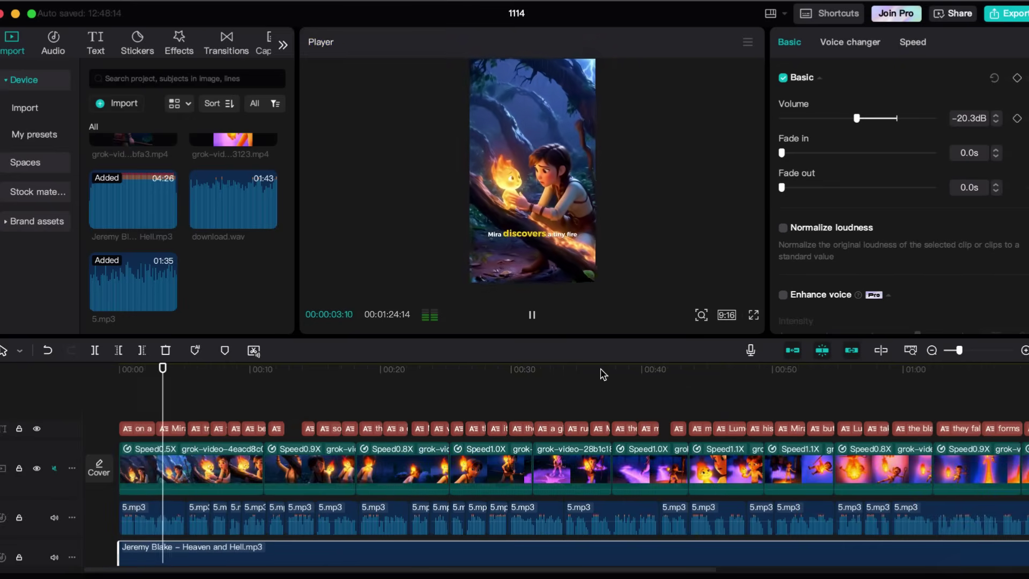
click(533, 314)
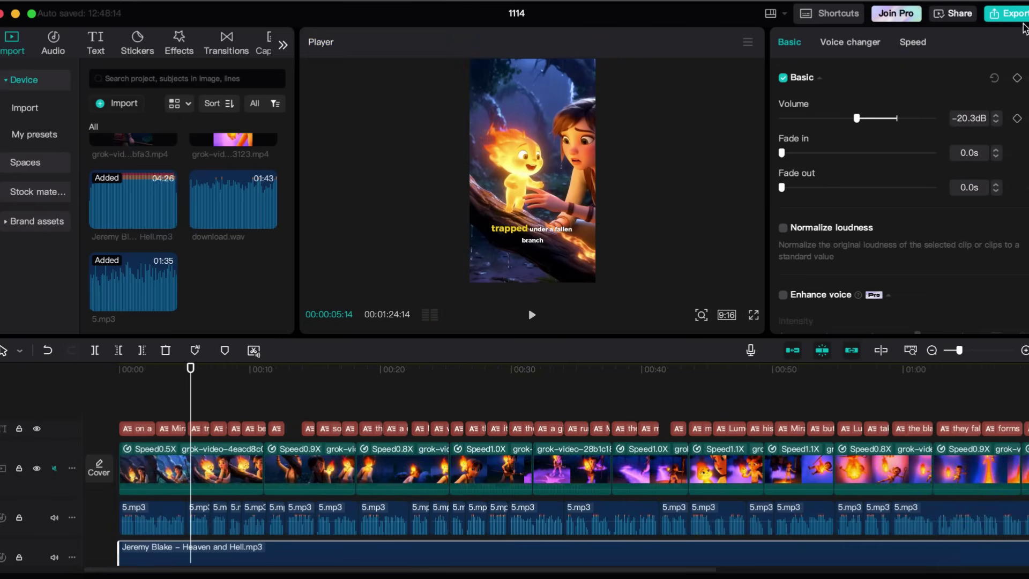